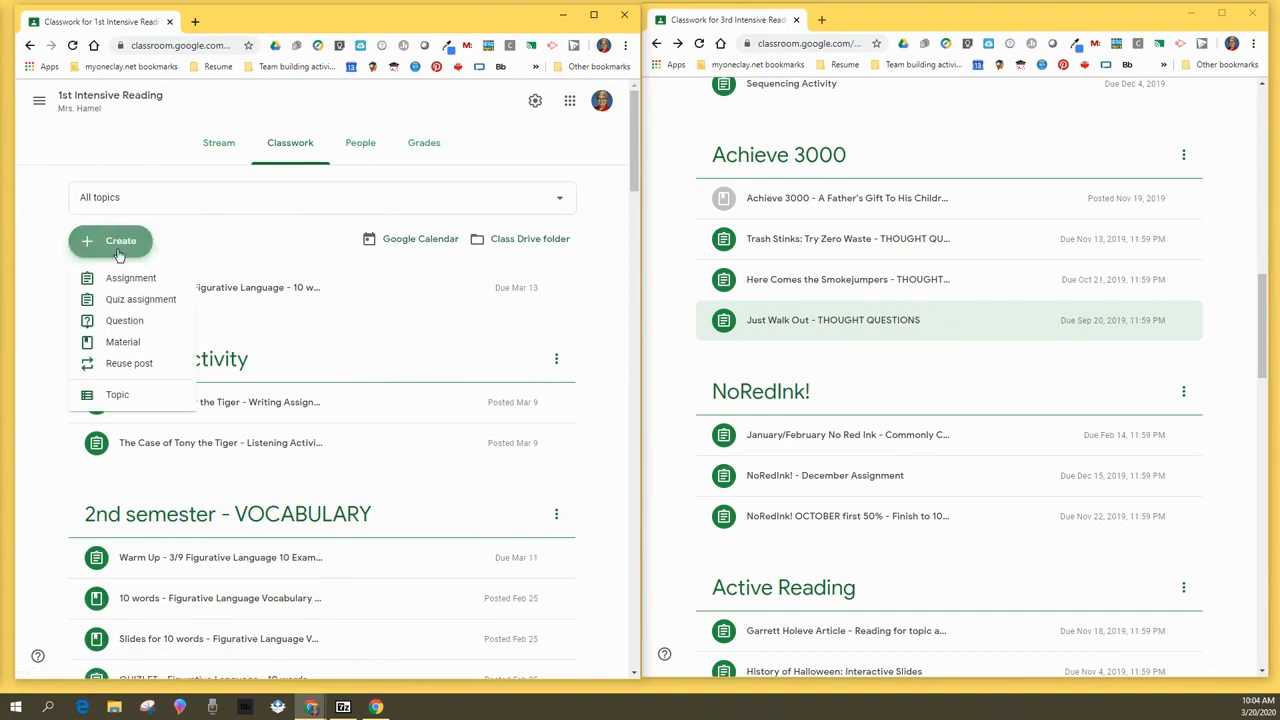
pyautogui.click(121, 404)
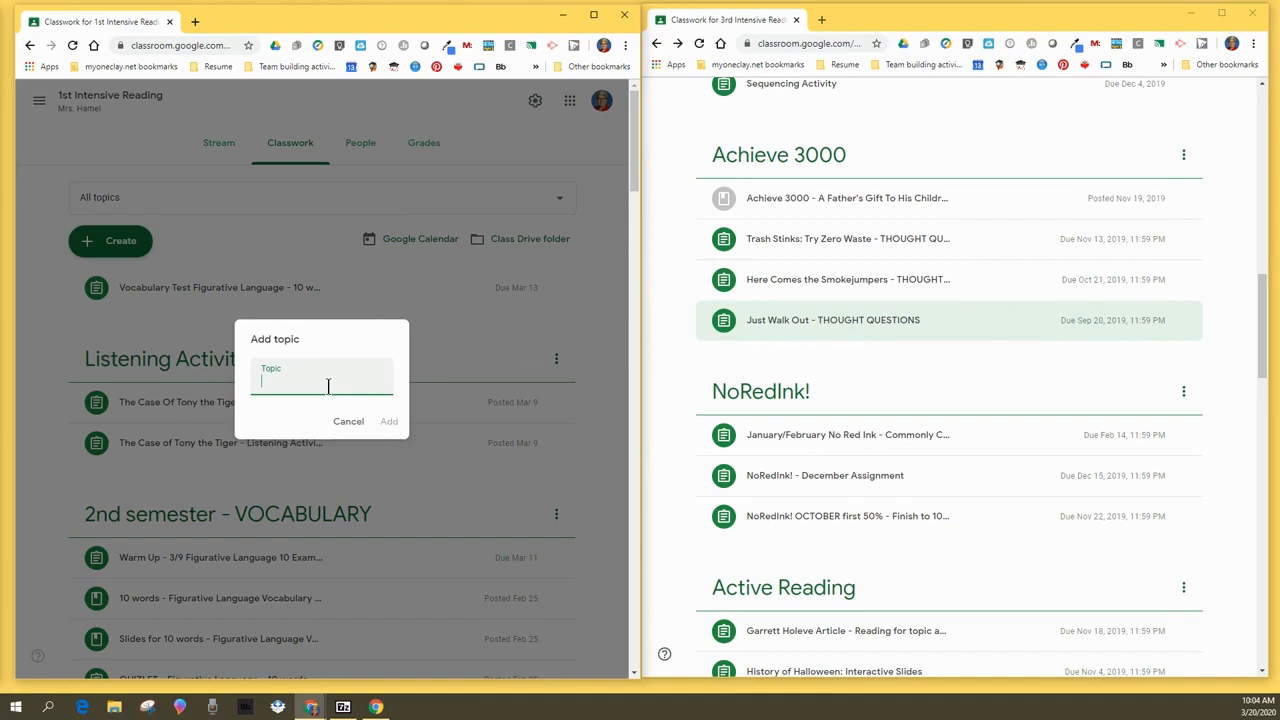
pyautogui.click(347, 421)
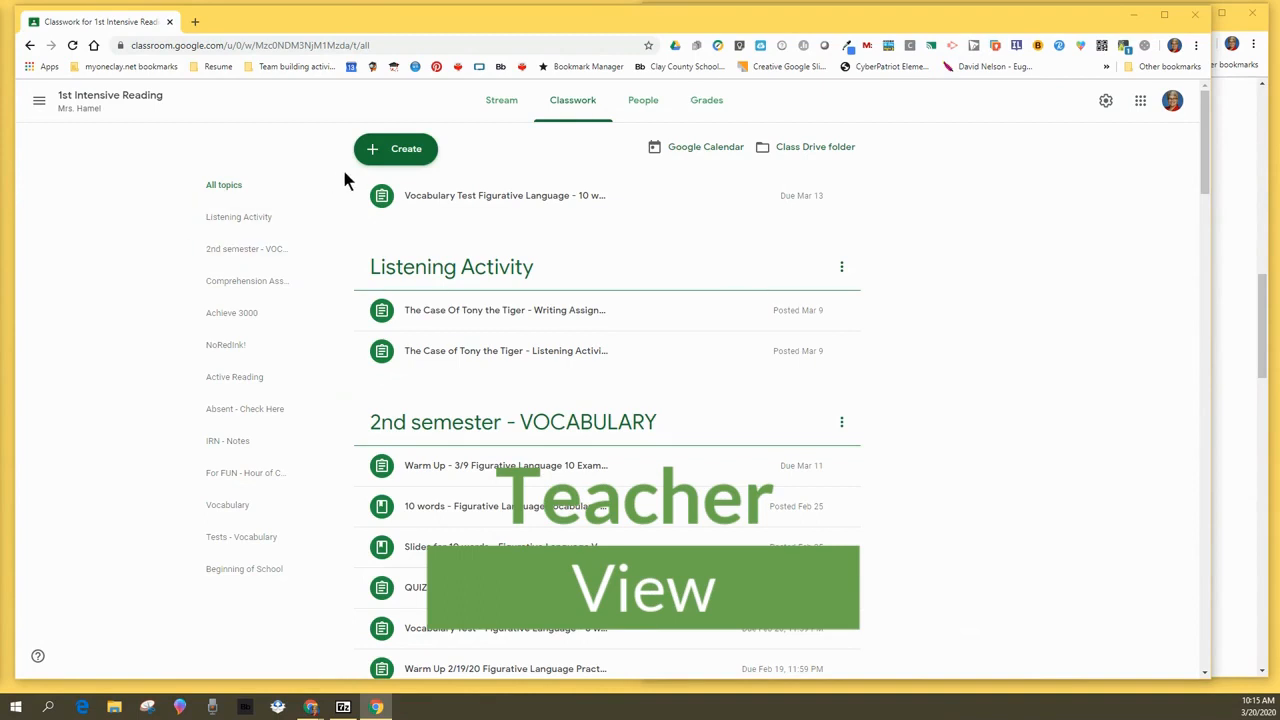
pyautogui.click(410, 160)
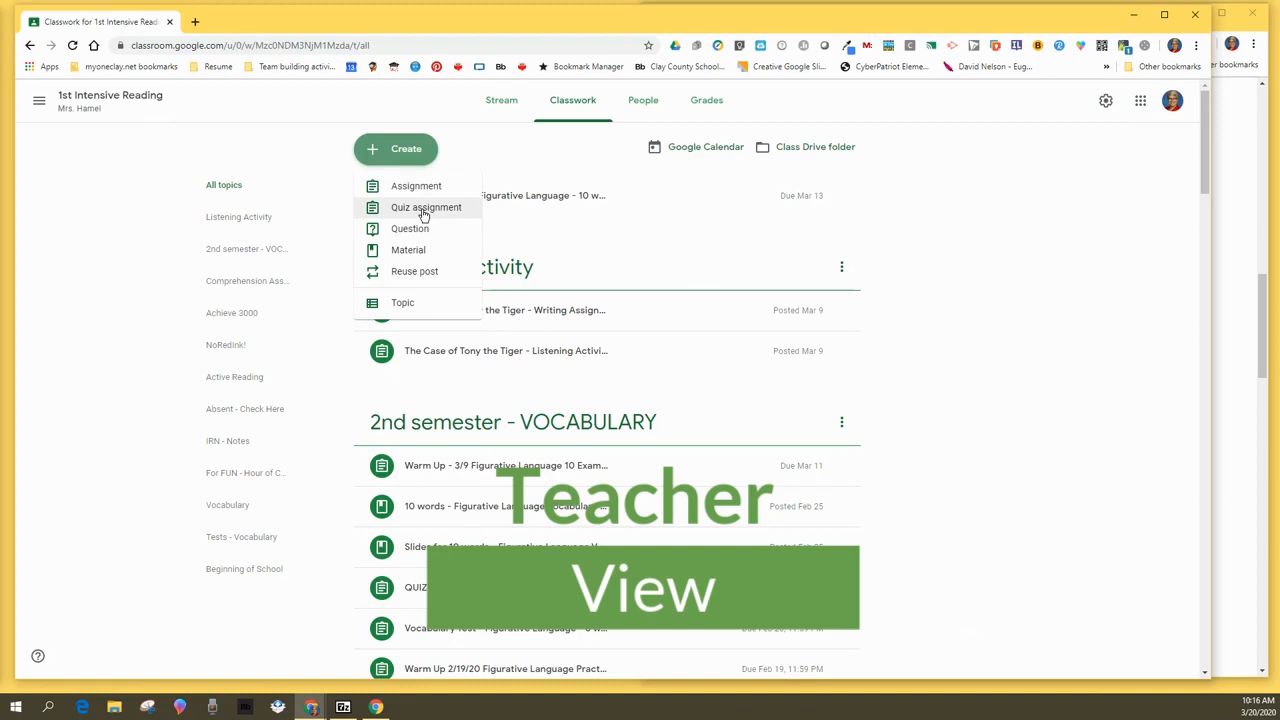
pyautogui.click(424, 210)
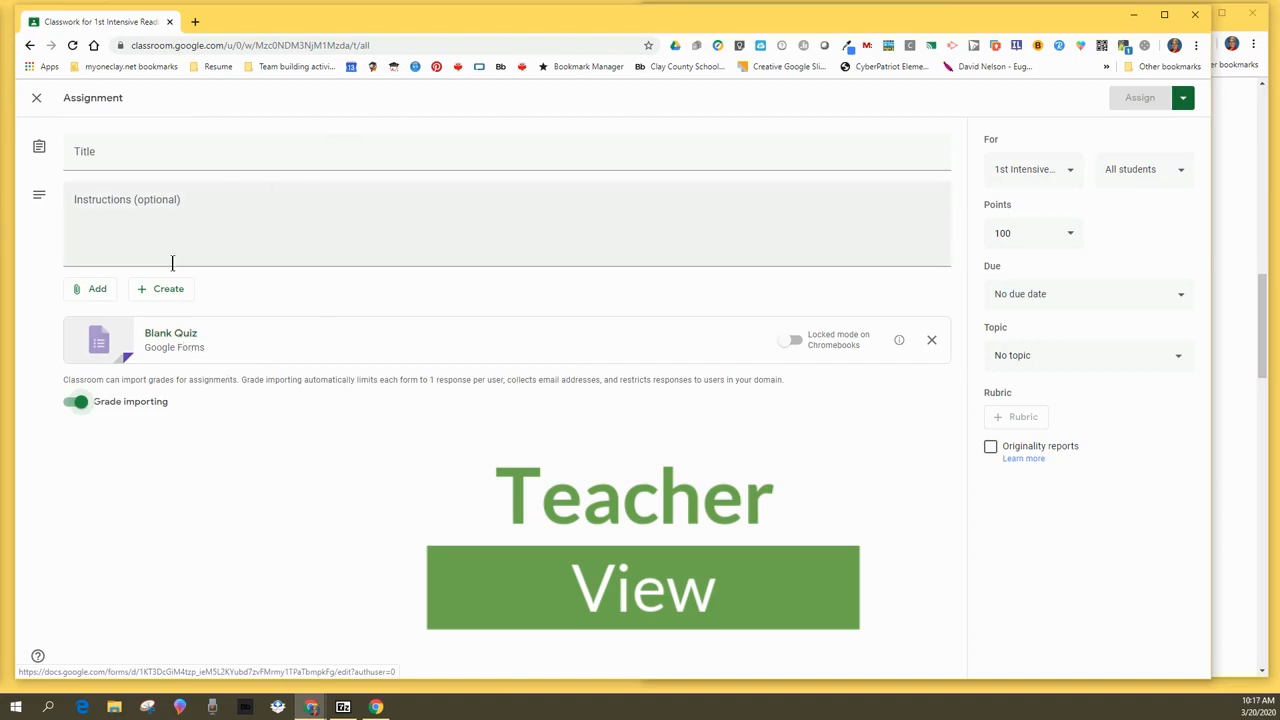
pyautogui.click(37, 101)
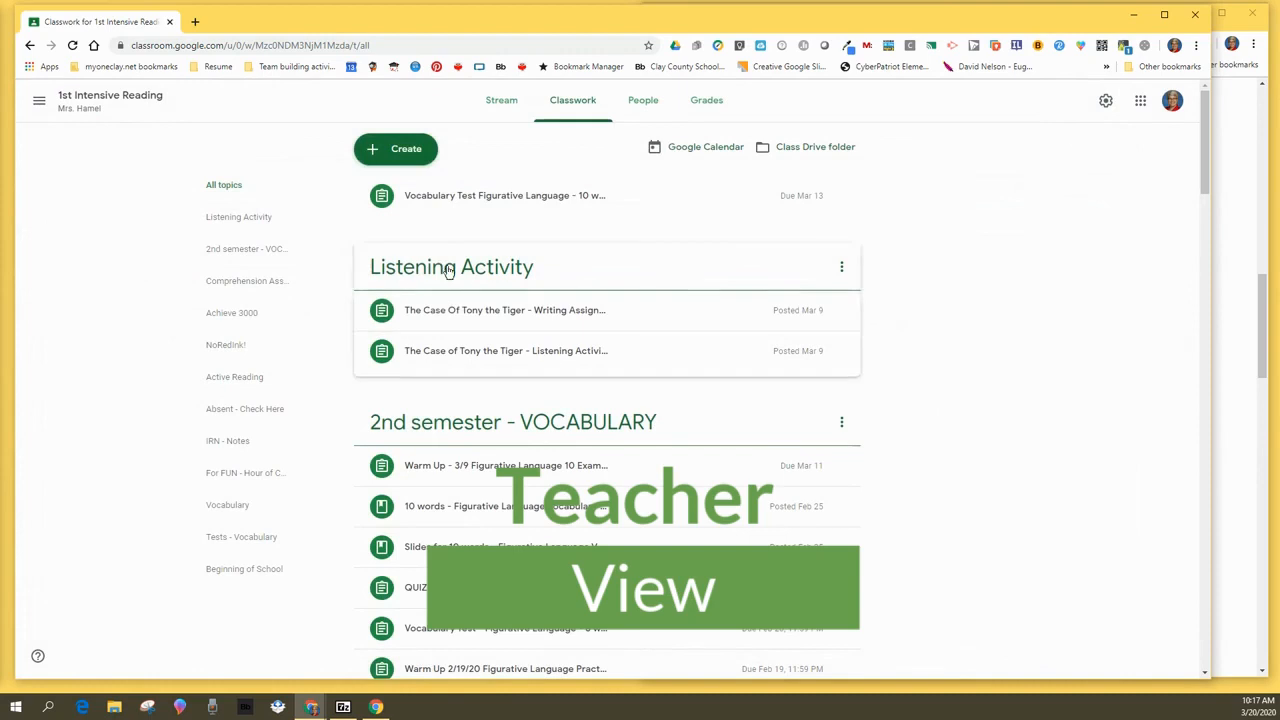
# Step: Create a new assignment titled "Just Walk Out" with the placeholder instructions "foawirgawnrgg"
pyautogui.click(400, 151)
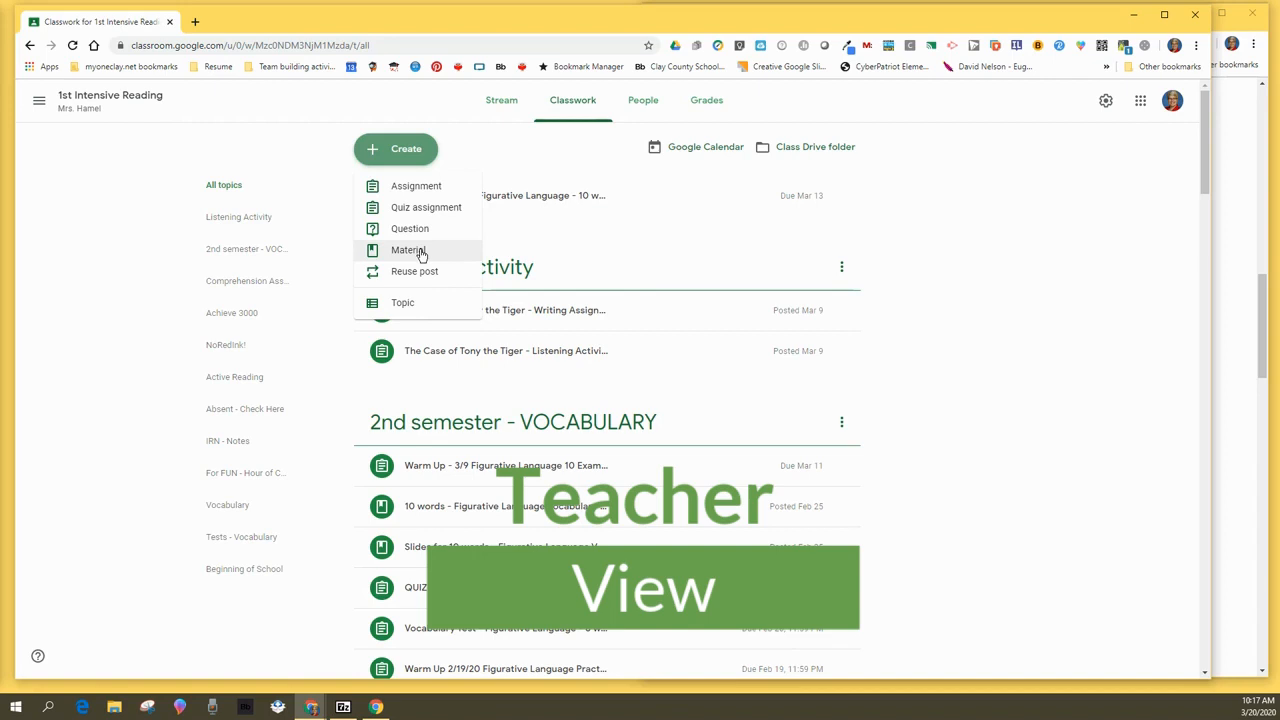
pyautogui.click(416, 188)
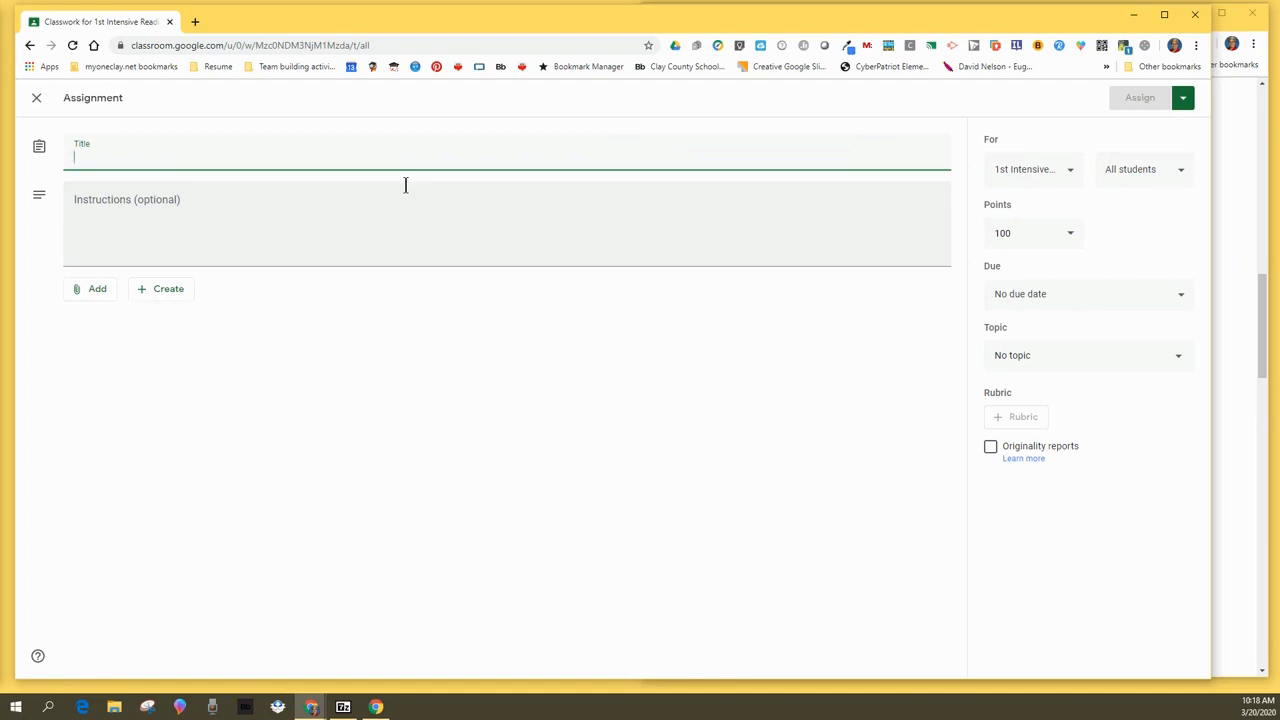
pyautogui.write('J')
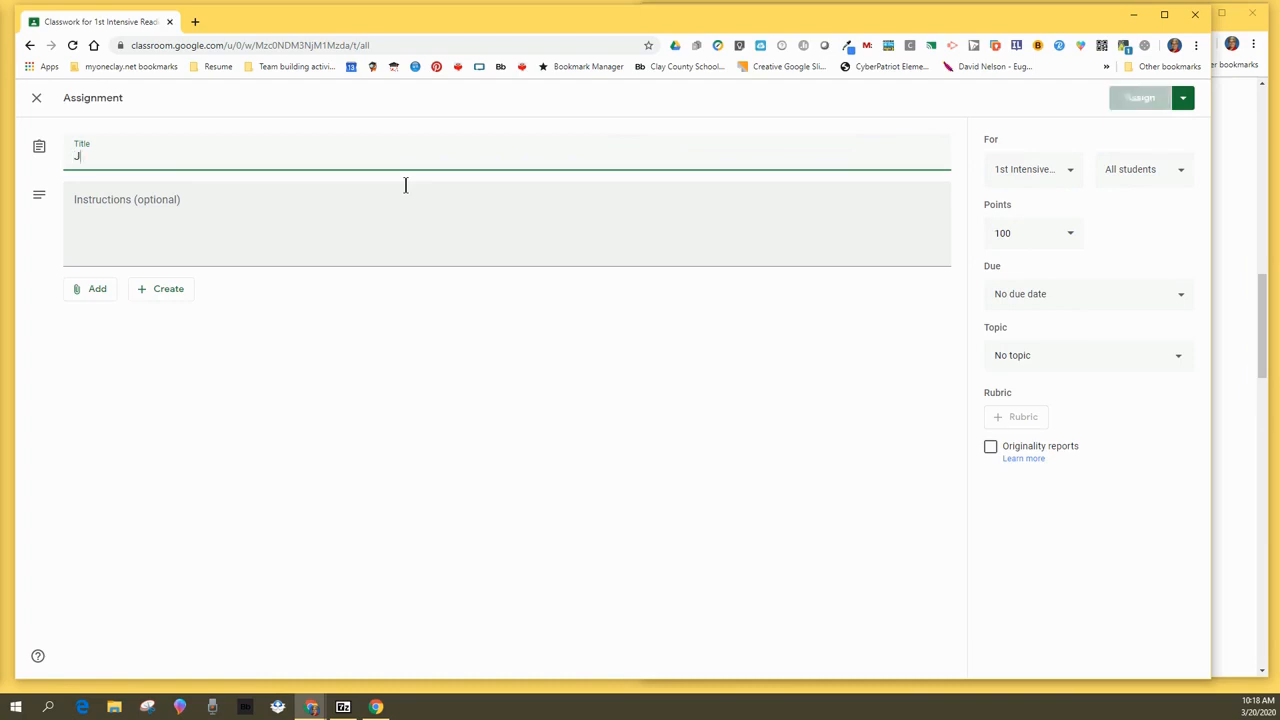
pyautogui.write('ust Wa')
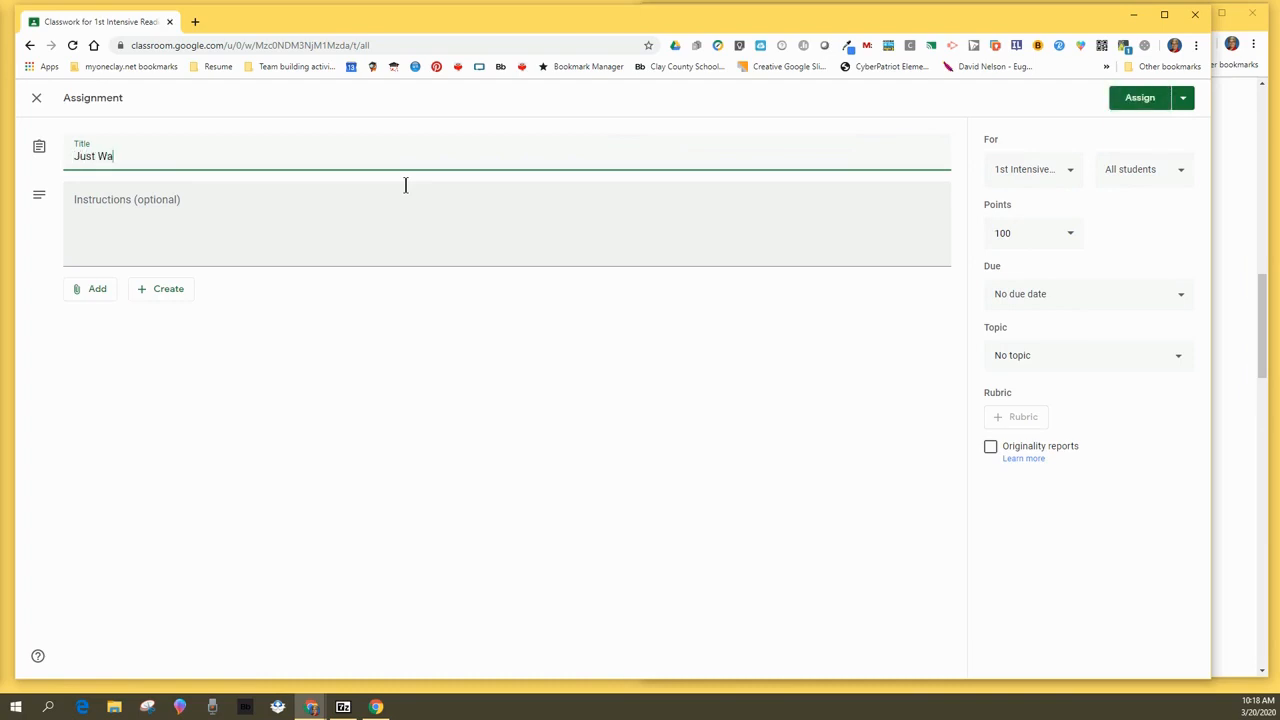
pyautogui.write('lk Out')
pyautogui.click(137, 220)
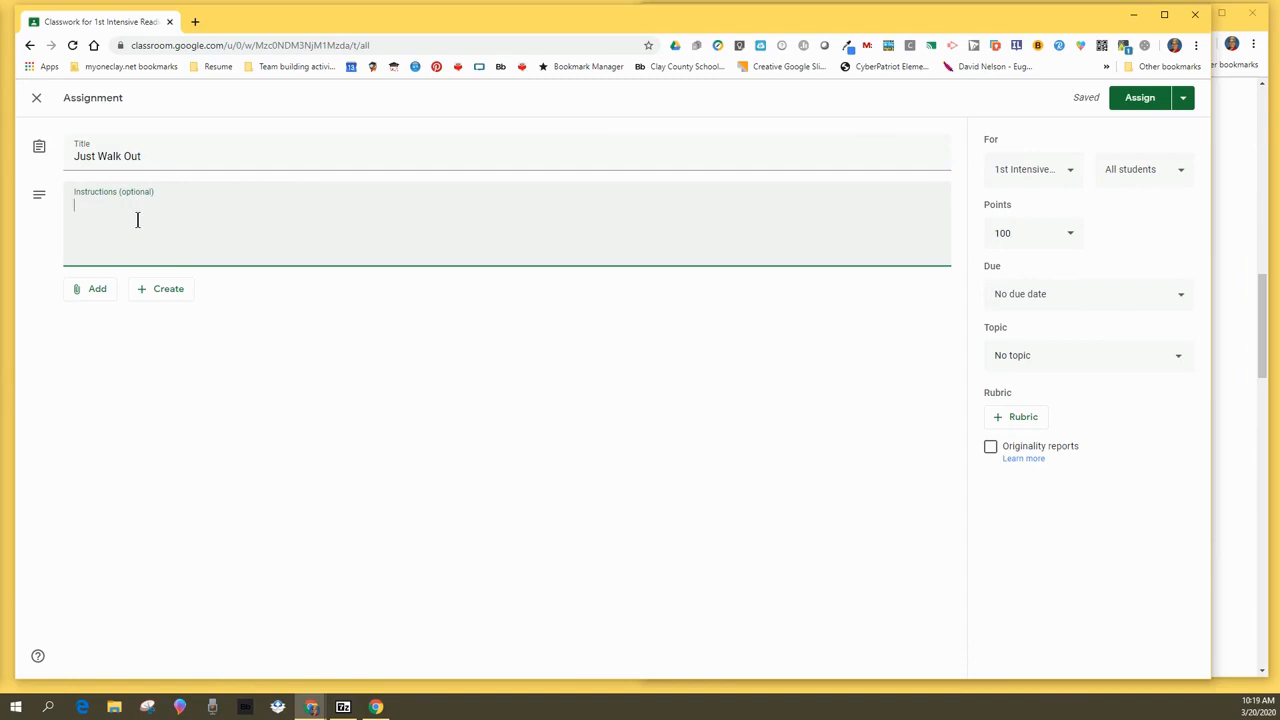
pyautogui.write('foawirgawnrgg')
# Step: Attach the "Just Walk Out - Thought Question" document from Google Drive and set it to make a copy for each student
pyautogui.click(97, 289)
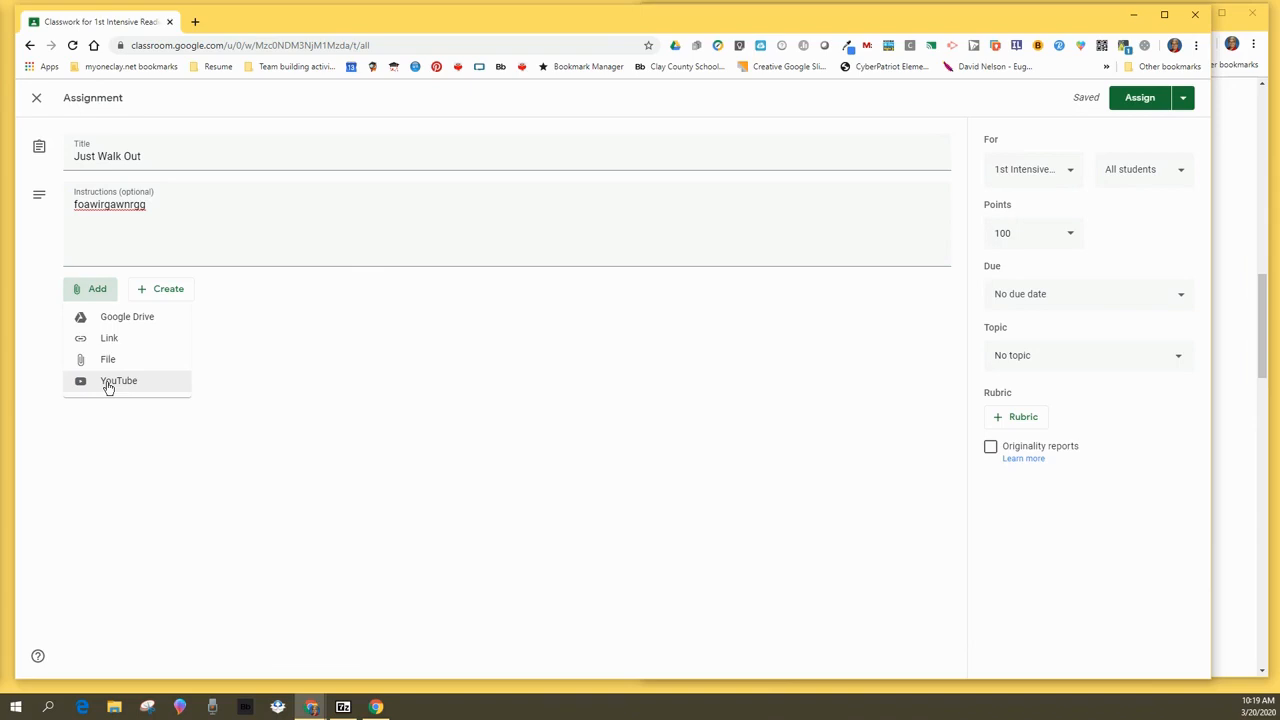
pyautogui.click(106, 318)
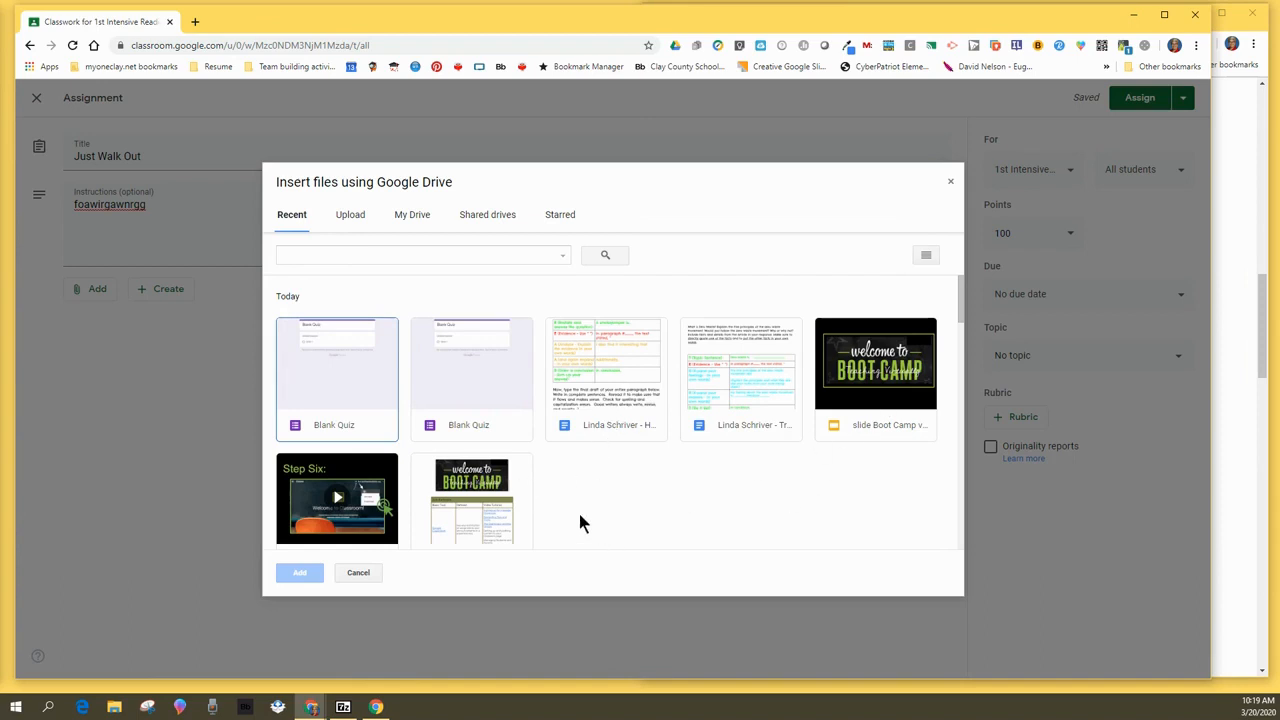
pyautogui.scroll(-1, 549, 489)
pyautogui.scroll(-2, 549, 489)
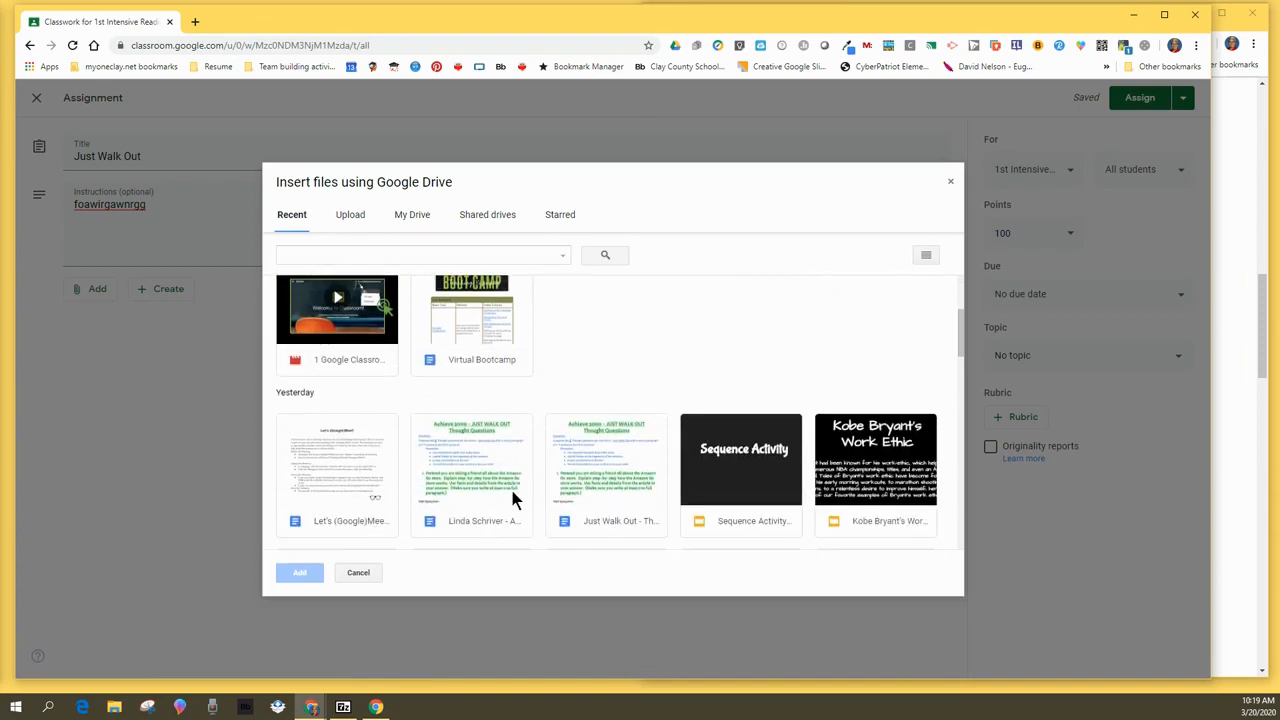
pyautogui.doubleClick(613, 482)
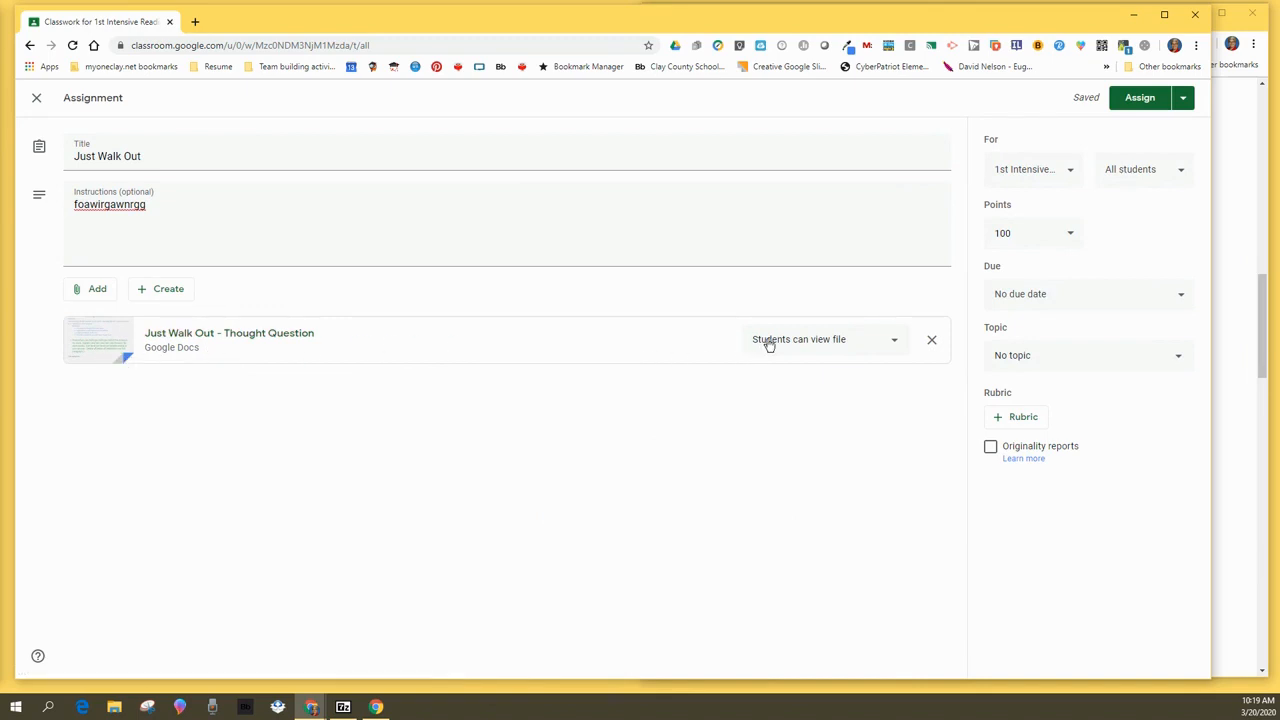
pyautogui.click(895, 346)
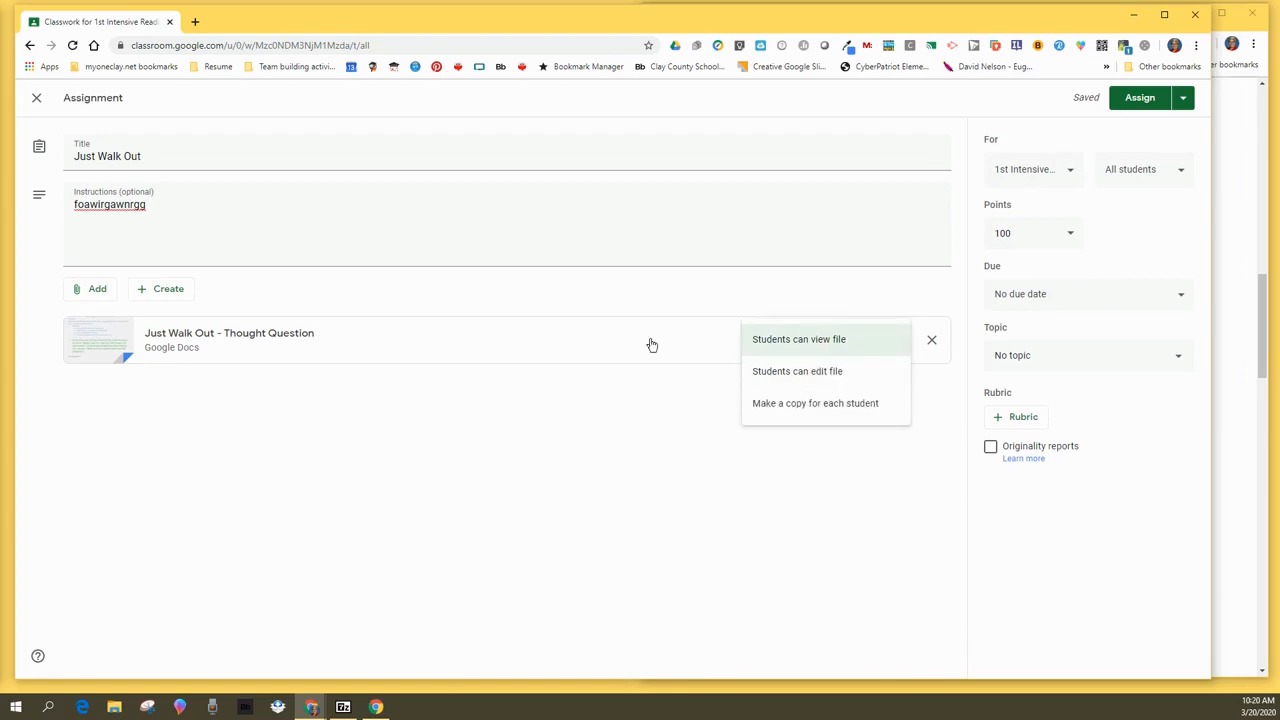
pyautogui.click(815, 406)
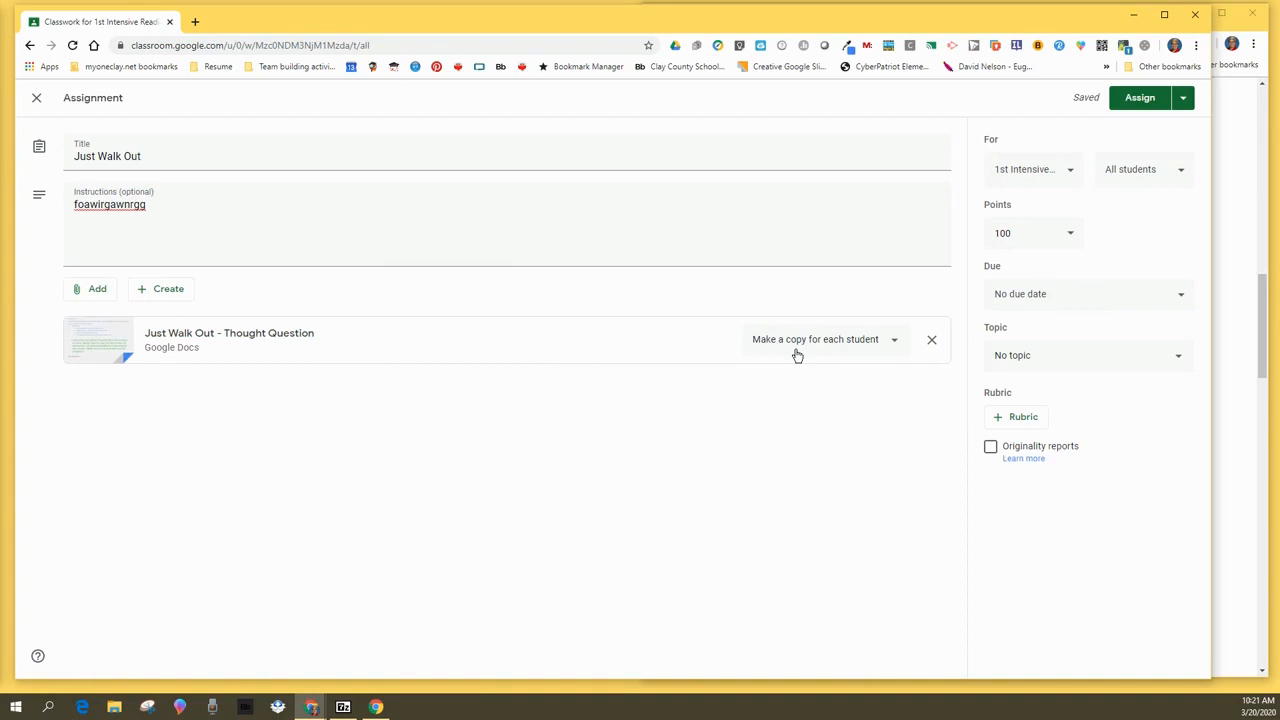
# Step: Search YouTube for "Introducing Amazon Go" and attach the 2-minute video "Introducing Amazon Go and the world's most advanced shopping technology"
pyautogui.click(92, 296)
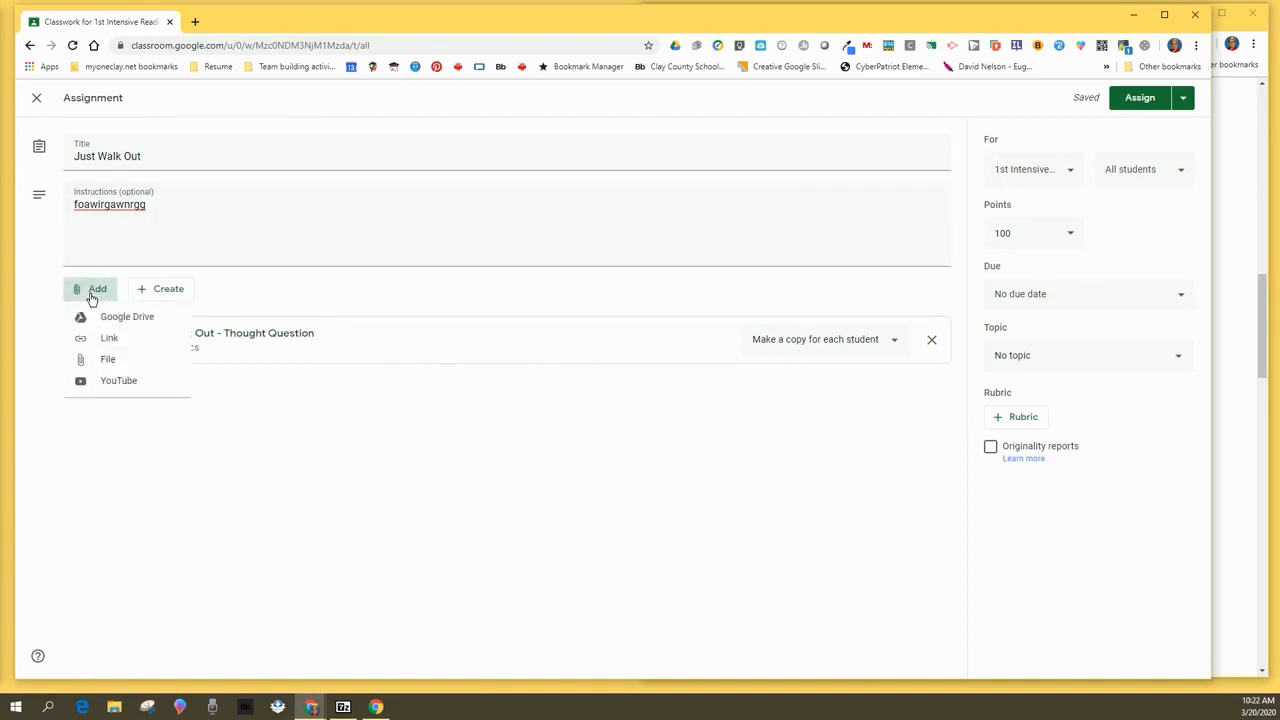
pyautogui.click(104, 384)
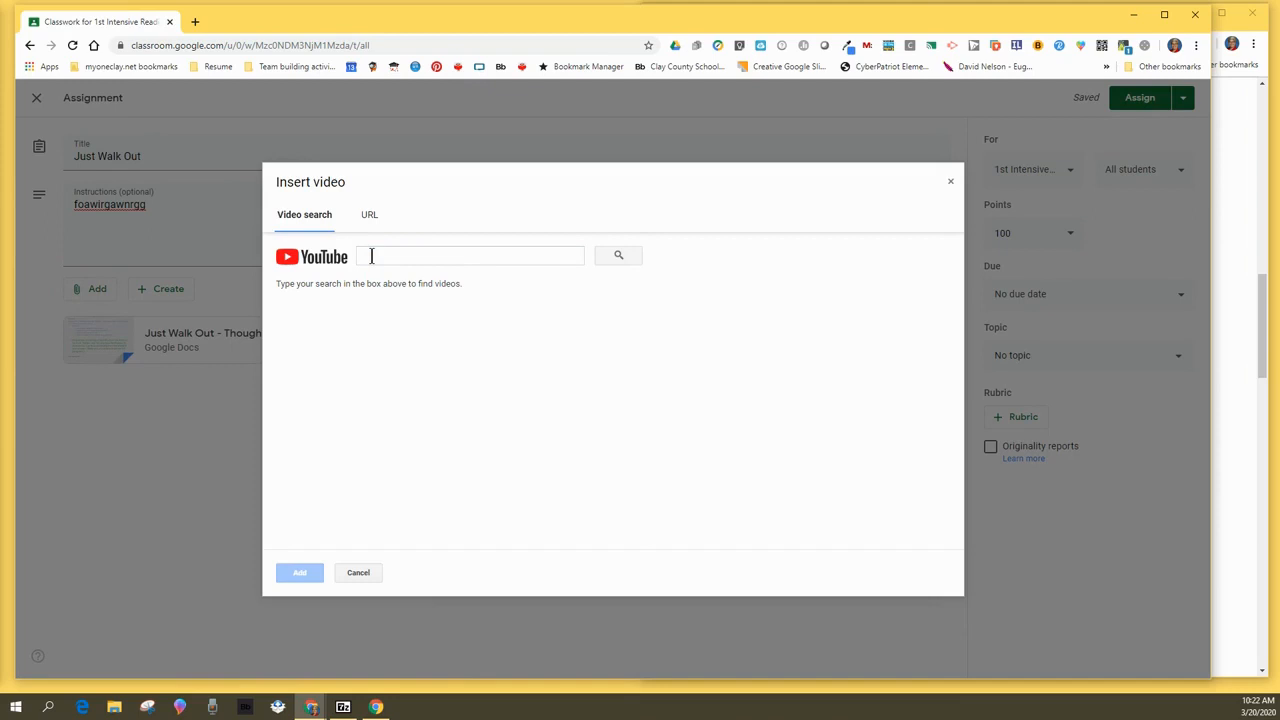
pyautogui.click(368, 215)
pyautogui.click(372, 256)
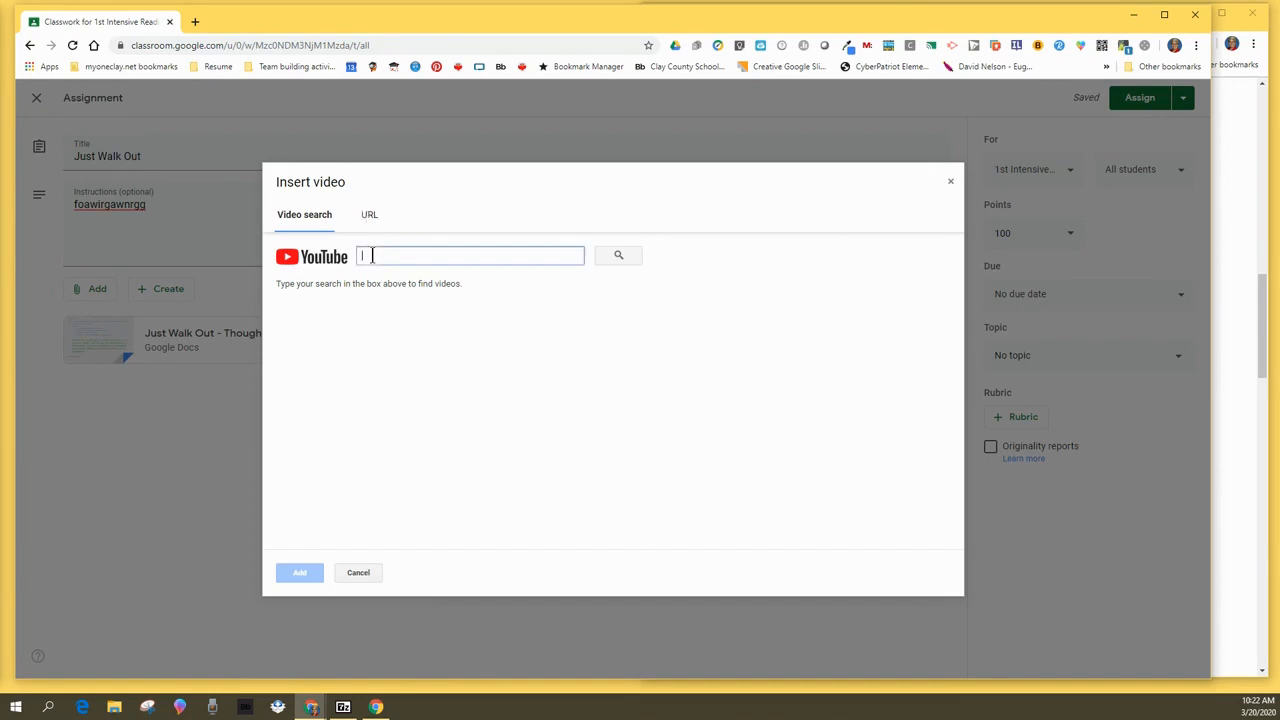
pyautogui.rightClick(372, 256)
pyautogui.click(411, 360)
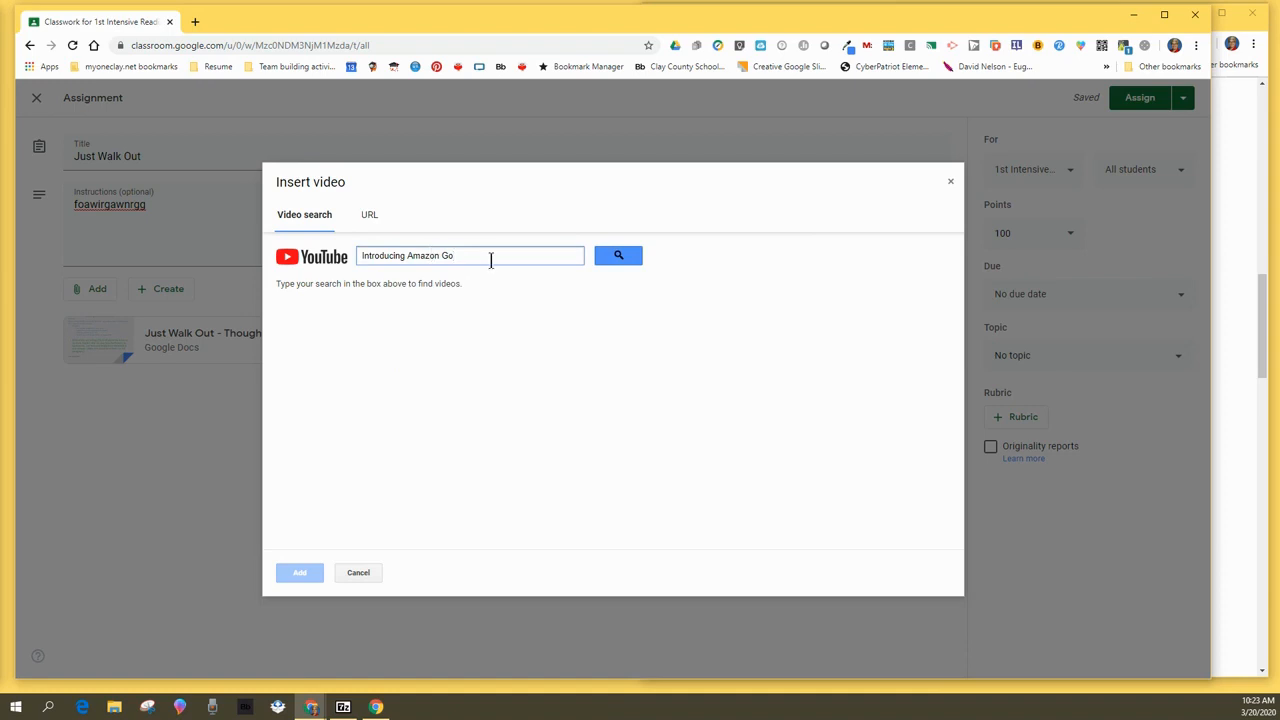
pyautogui.click(622, 258)
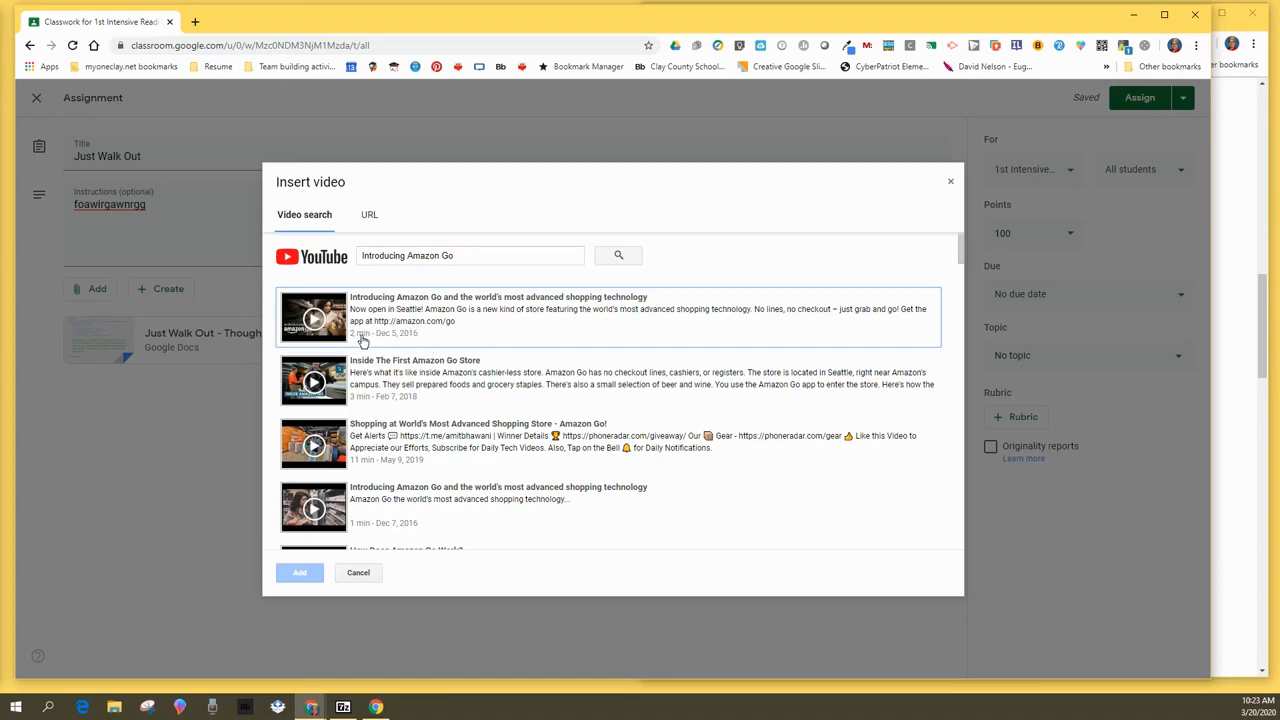
pyautogui.click(422, 316)
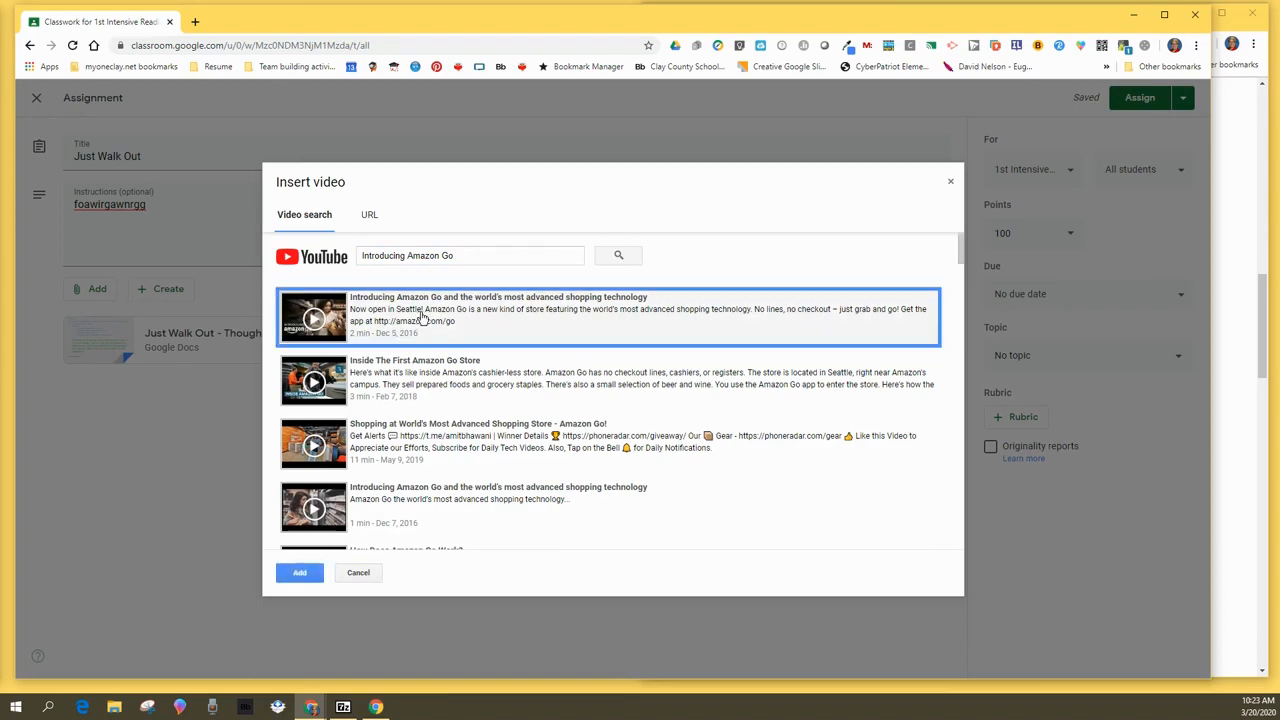
pyautogui.click(303, 573)
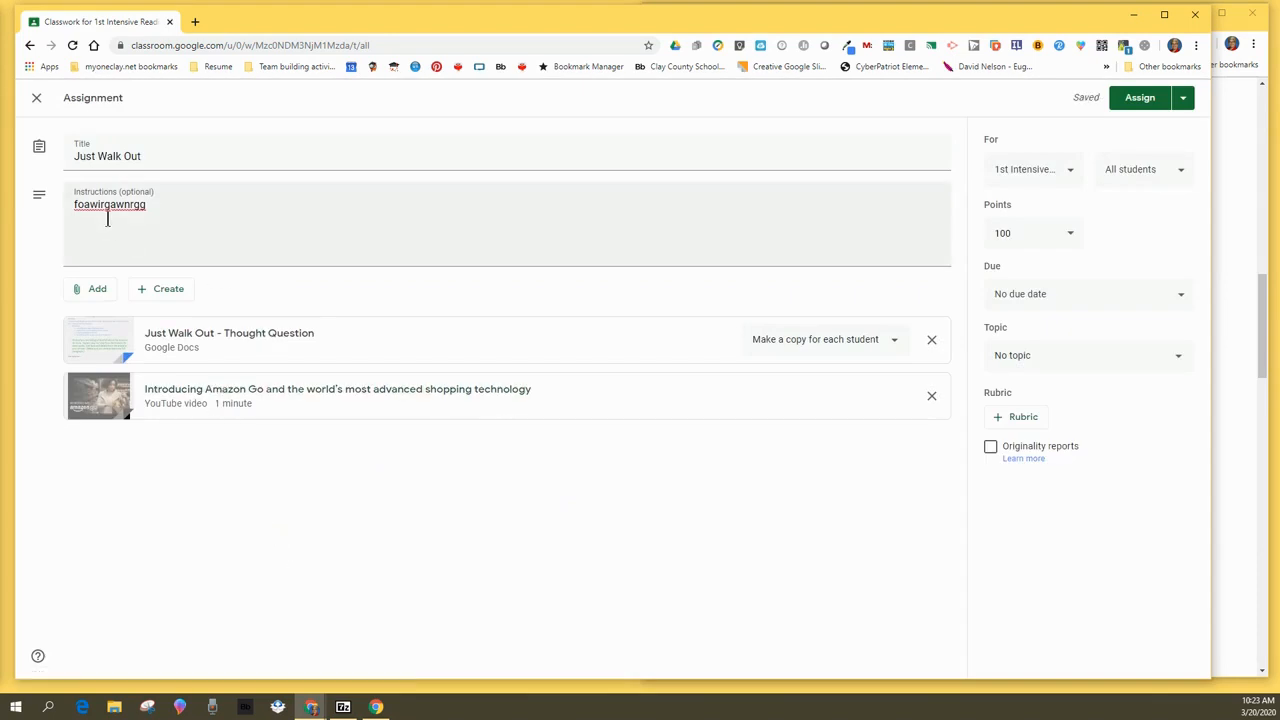
# Step: Examine the assignment's available classes, points, due date and topic choices
pyautogui.click(160, 211)
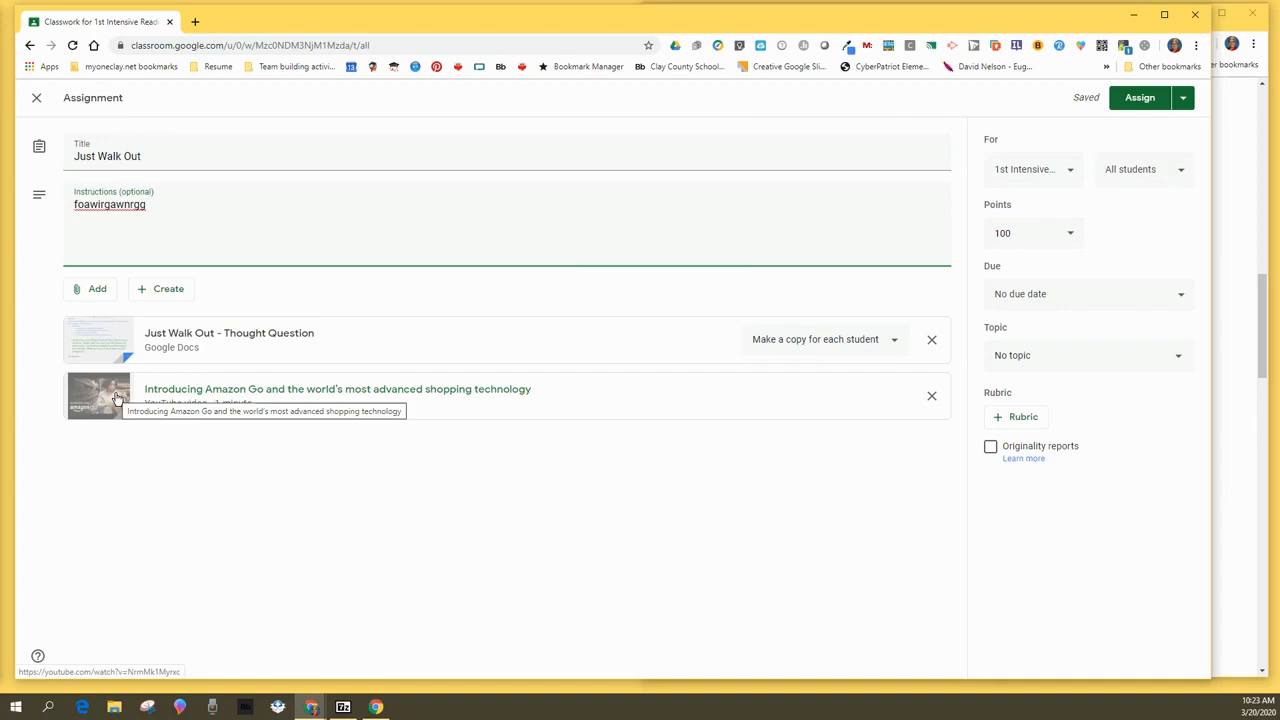
pyautogui.click(374, 524)
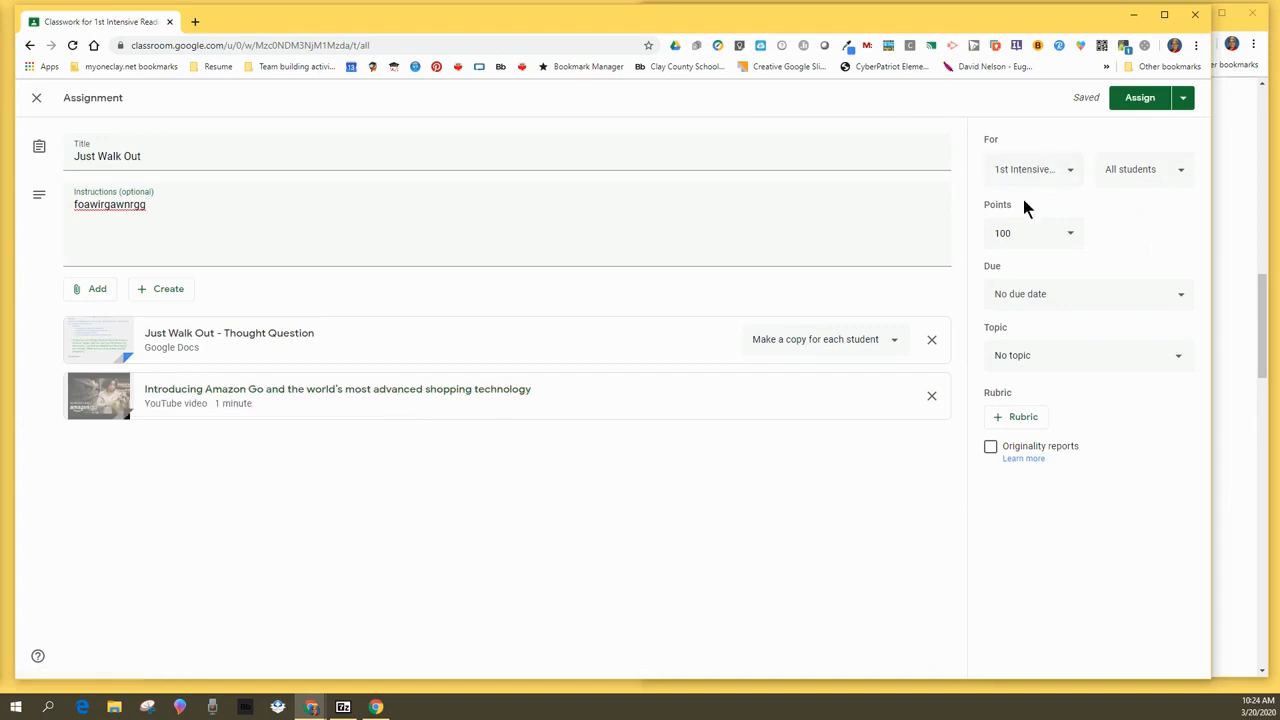
pyautogui.click(1069, 174)
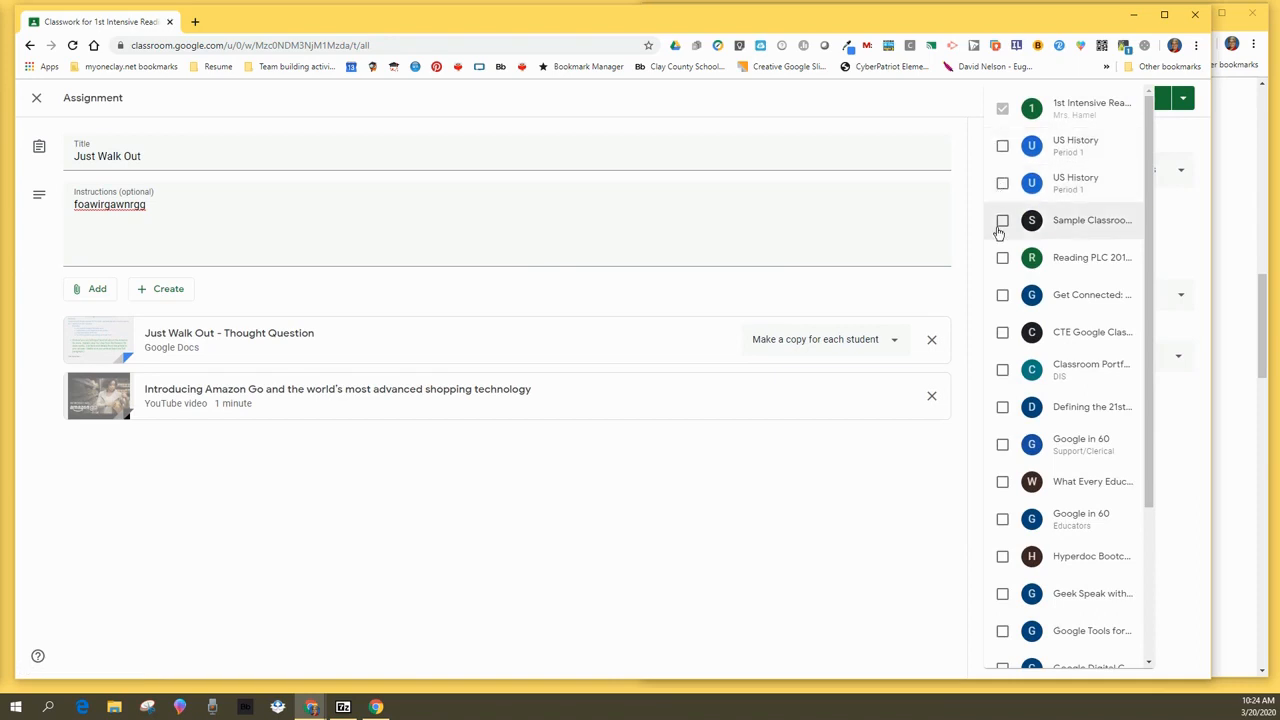
pyautogui.click(907, 161)
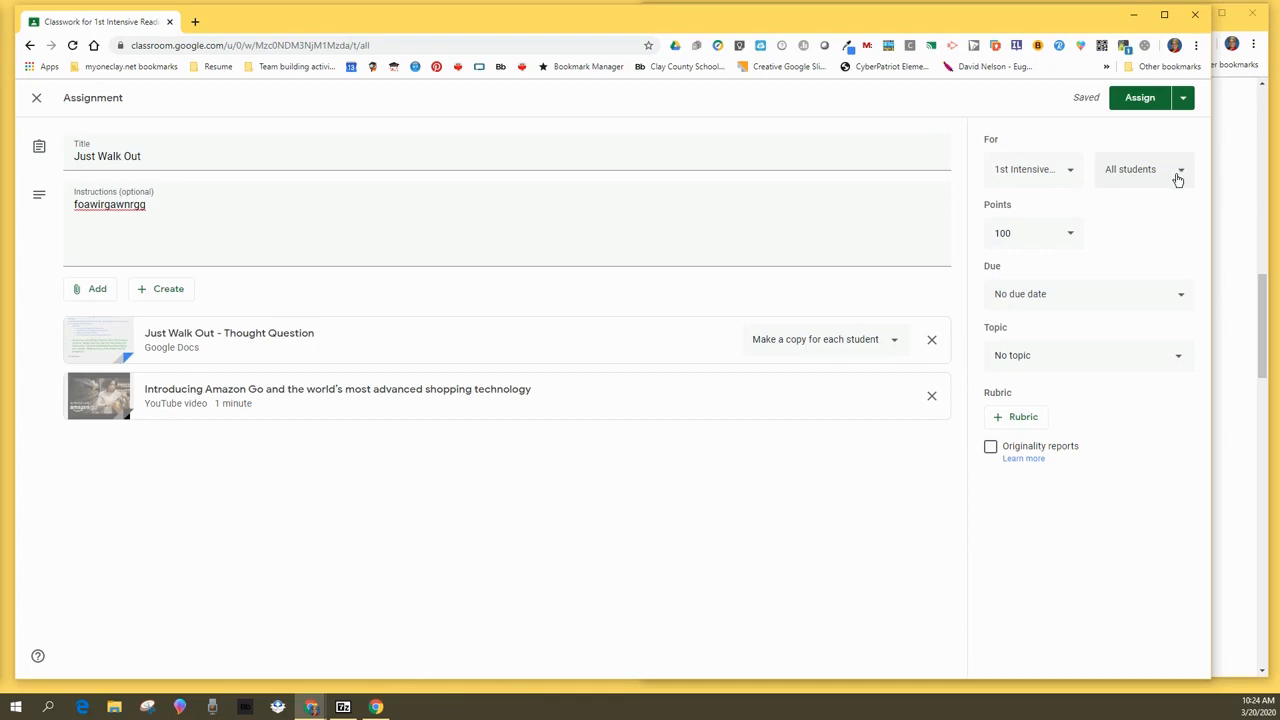
pyautogui.click(1071, 237)
pyautogui.click(1147, 237)
pyautogui.click(1031, 296)
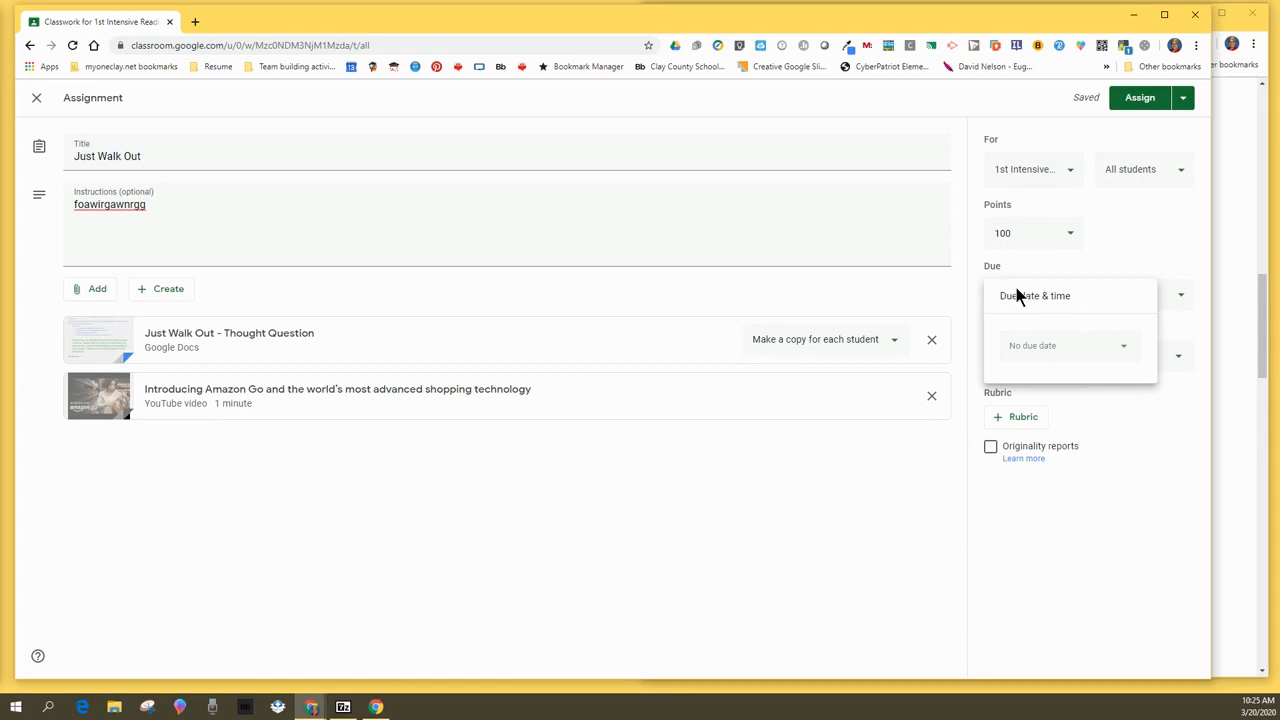
pyautogui.click(956, 287)
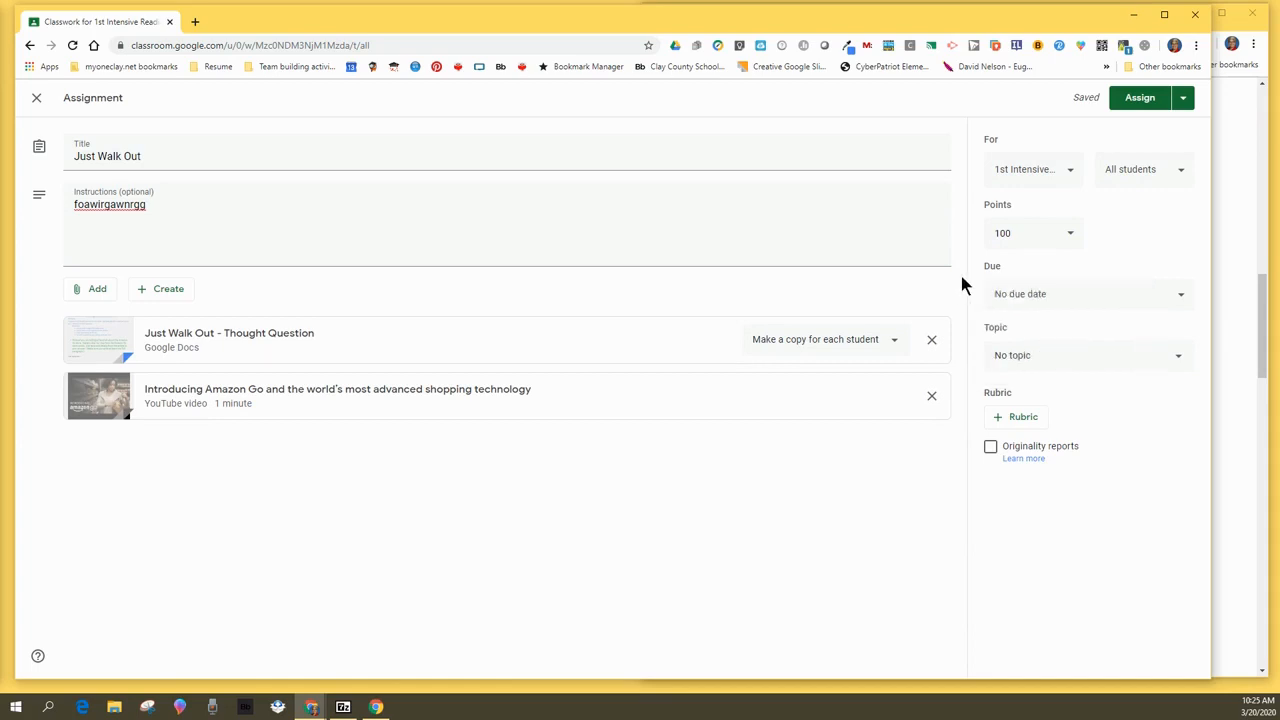
pyautogui.click(1180, 360)
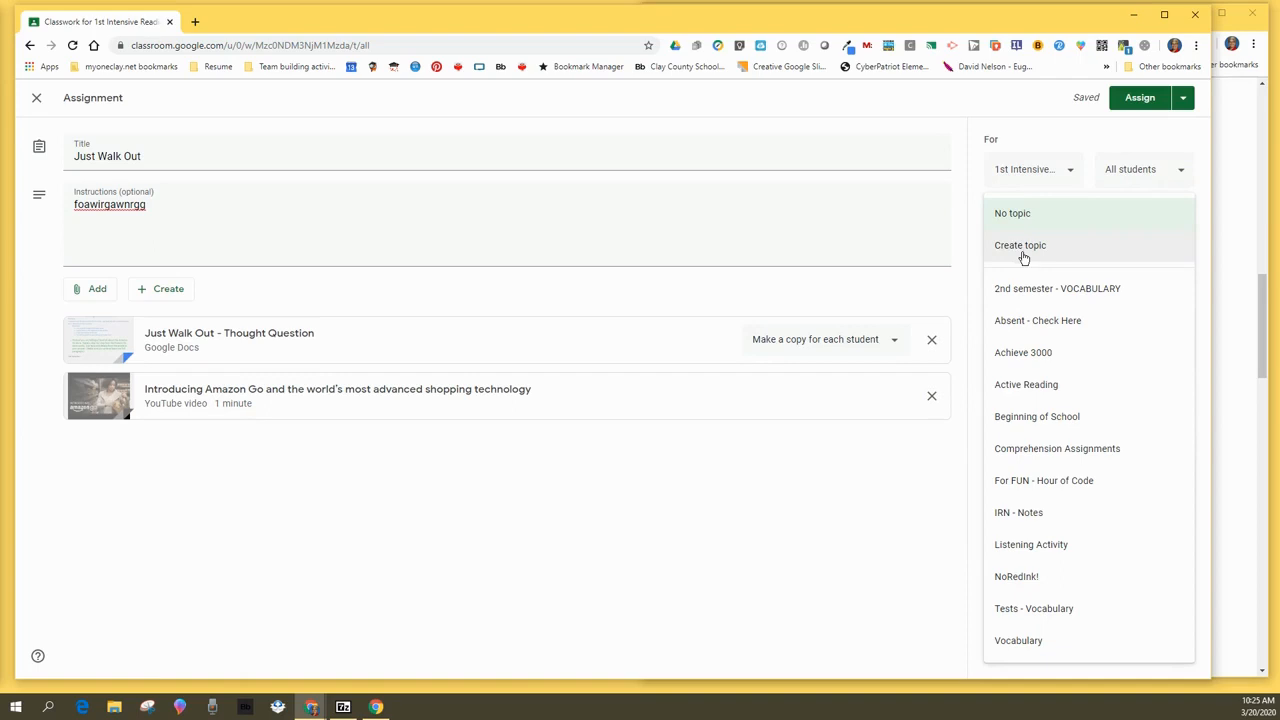
pyautogui.click(964, 244)
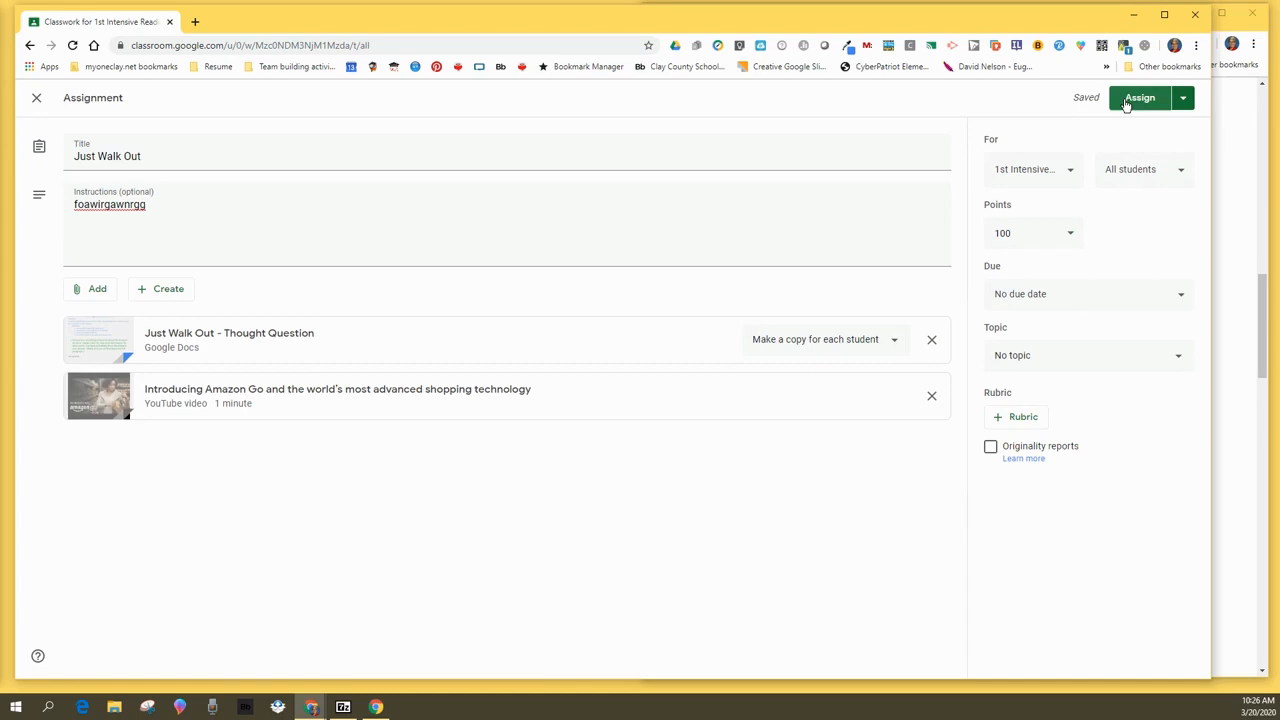
# Step: Examine the date and time options for scheduling the assignment without scheduling it
pyautogui.click(1185, 107)
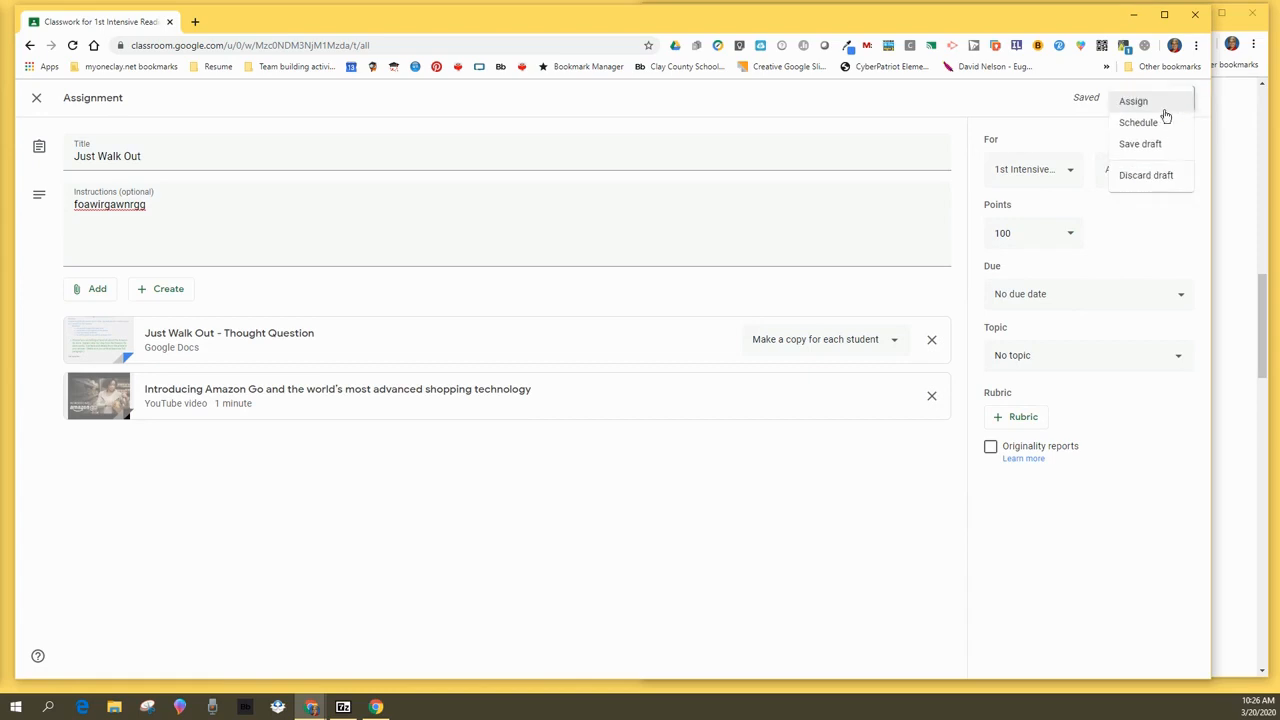
pyautogui.click(1150, 128)
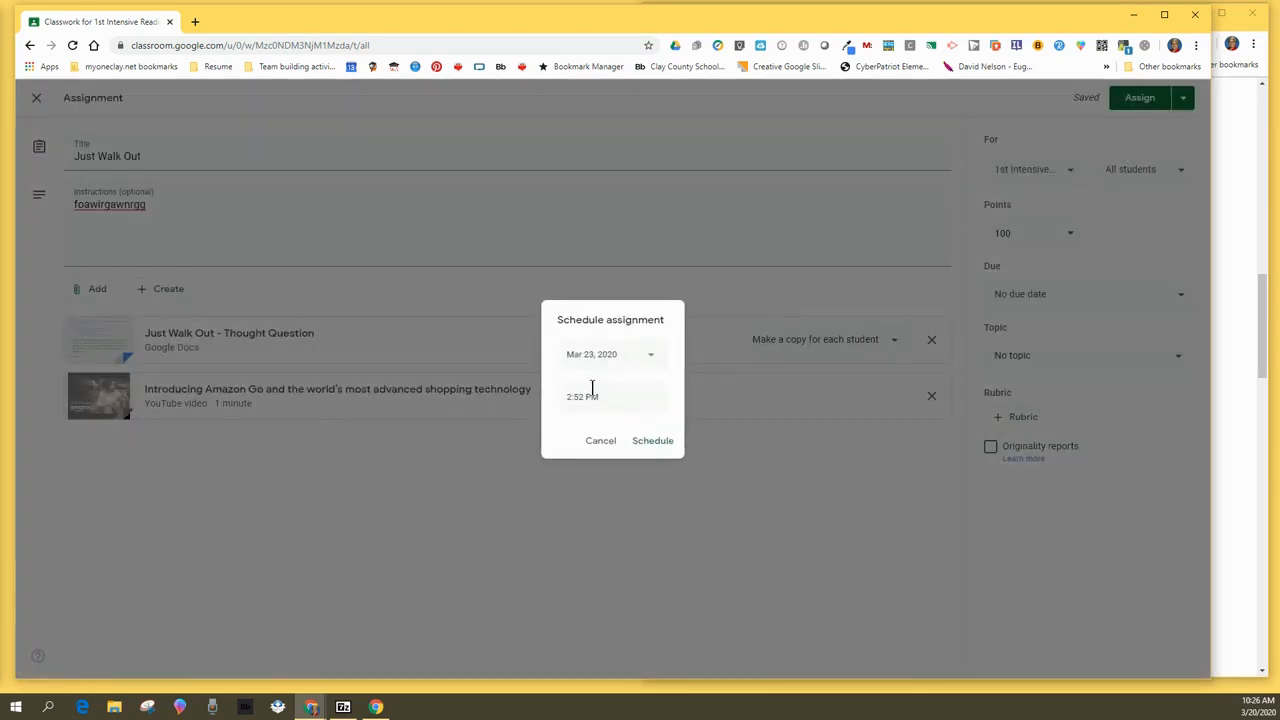
pyautogui.click(597, 441)
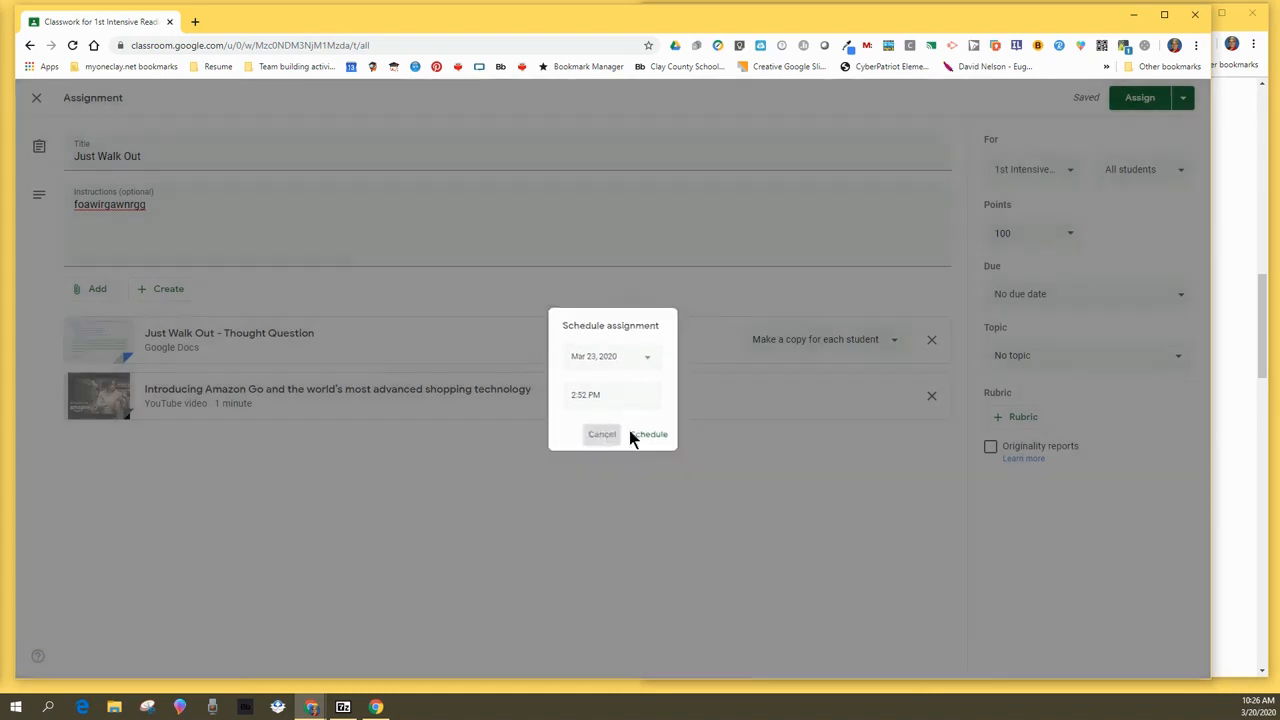
# Step: Discard the draft of the "Just Walk Out" assignment
pyautogui.click(1183, 100)
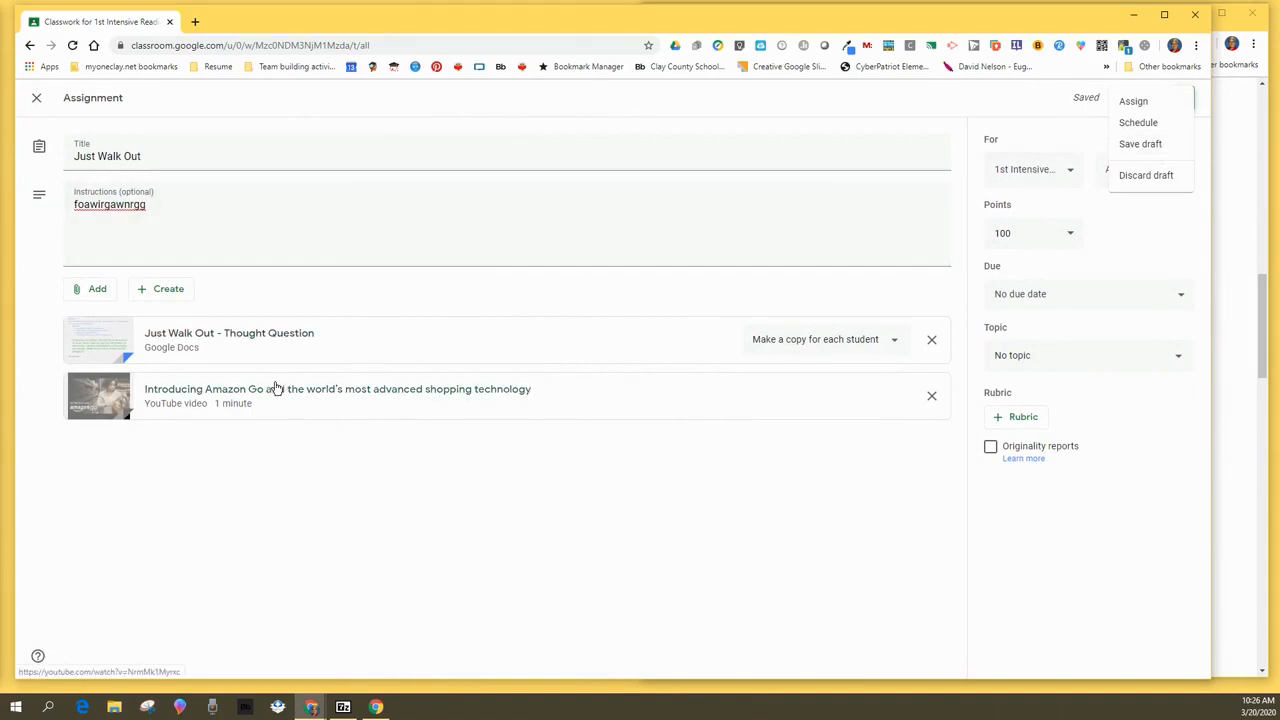
pyautogui.click(1141, 178)
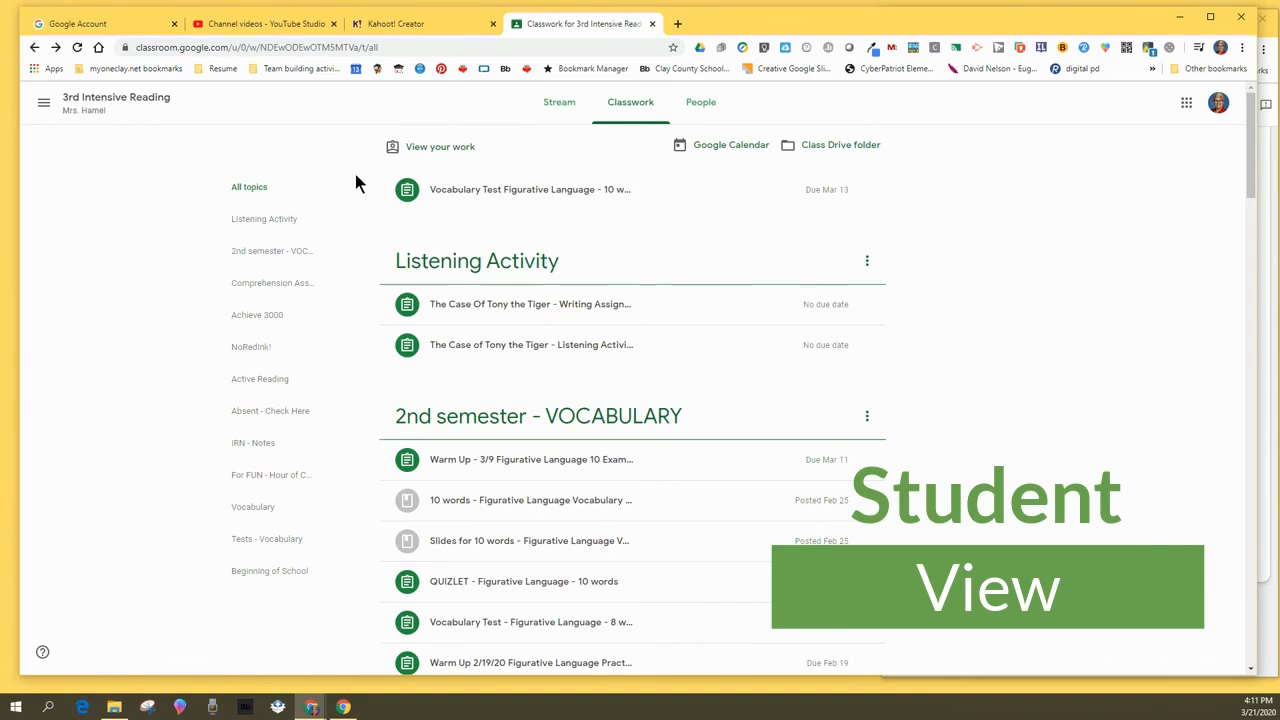
# Step: Expand "Just Walk Out - THOUGHT QUESTIONS" under Achieve 3000 in the student's classwork and preview its attached Amazon Go video
pyautogui.scroll(-6, 481, 470)
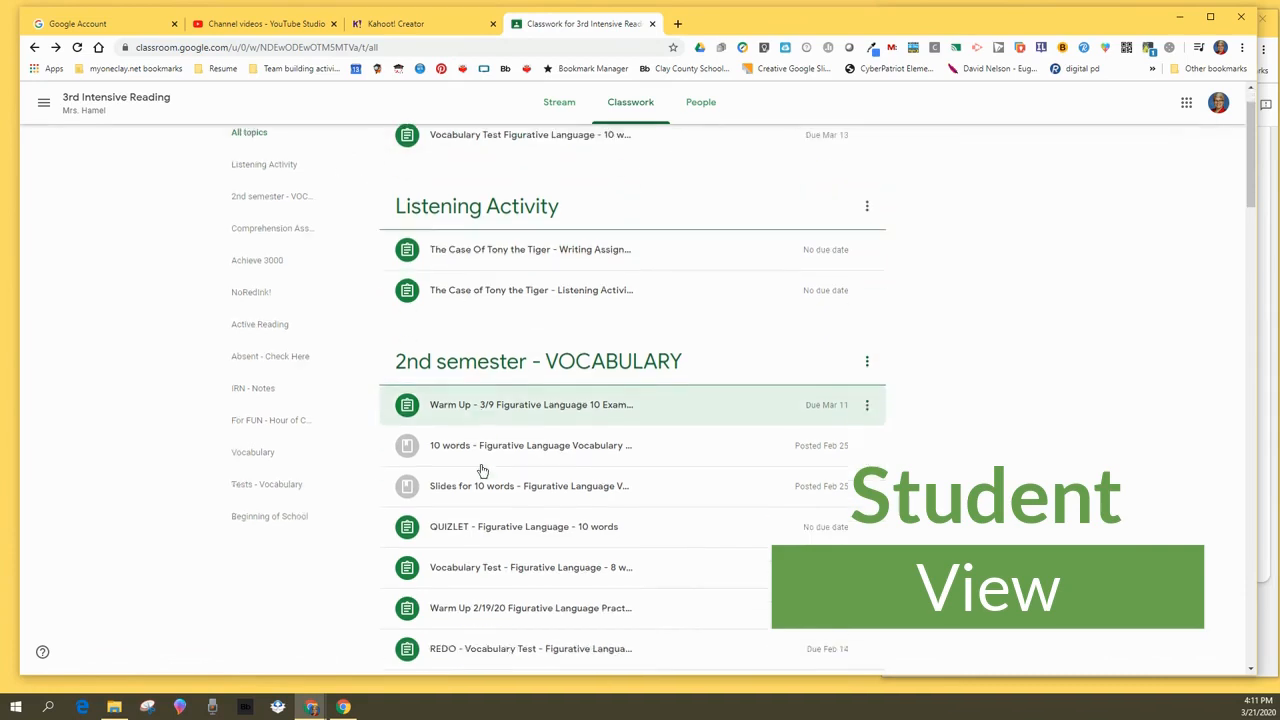
pyautogui.scroll(-2, 481, 470)
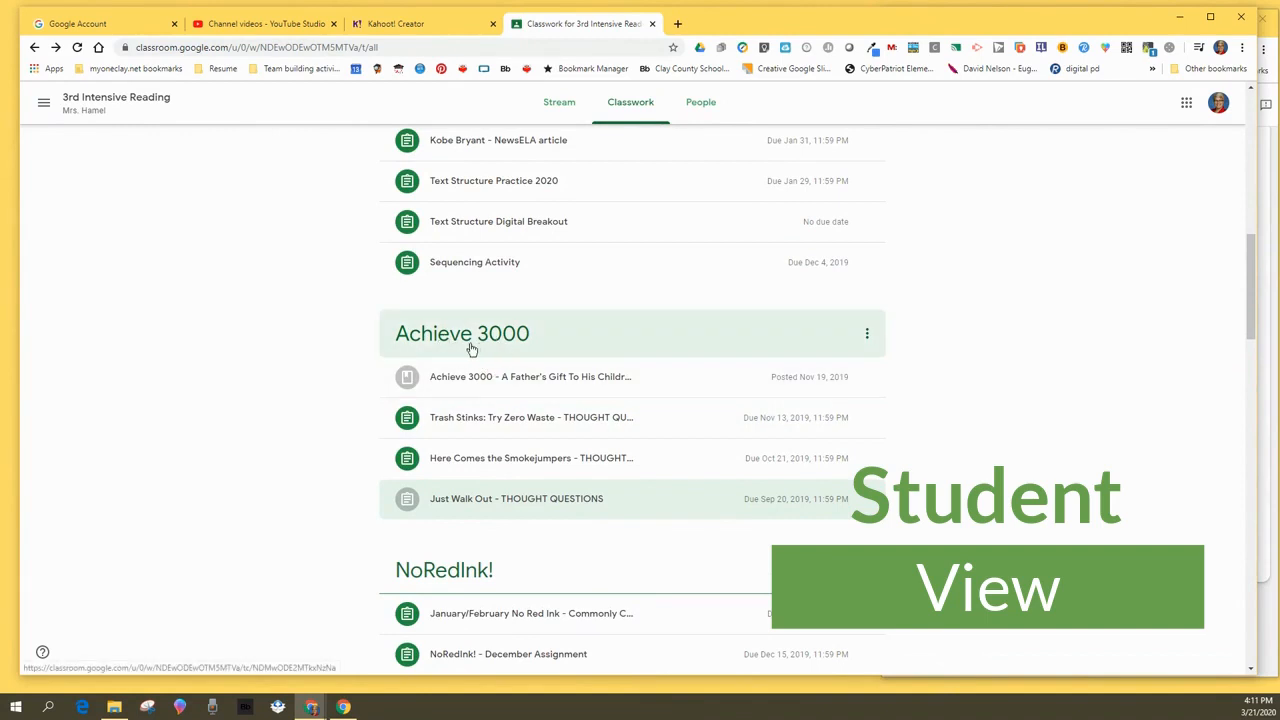
pyautogui.click(449, 503)
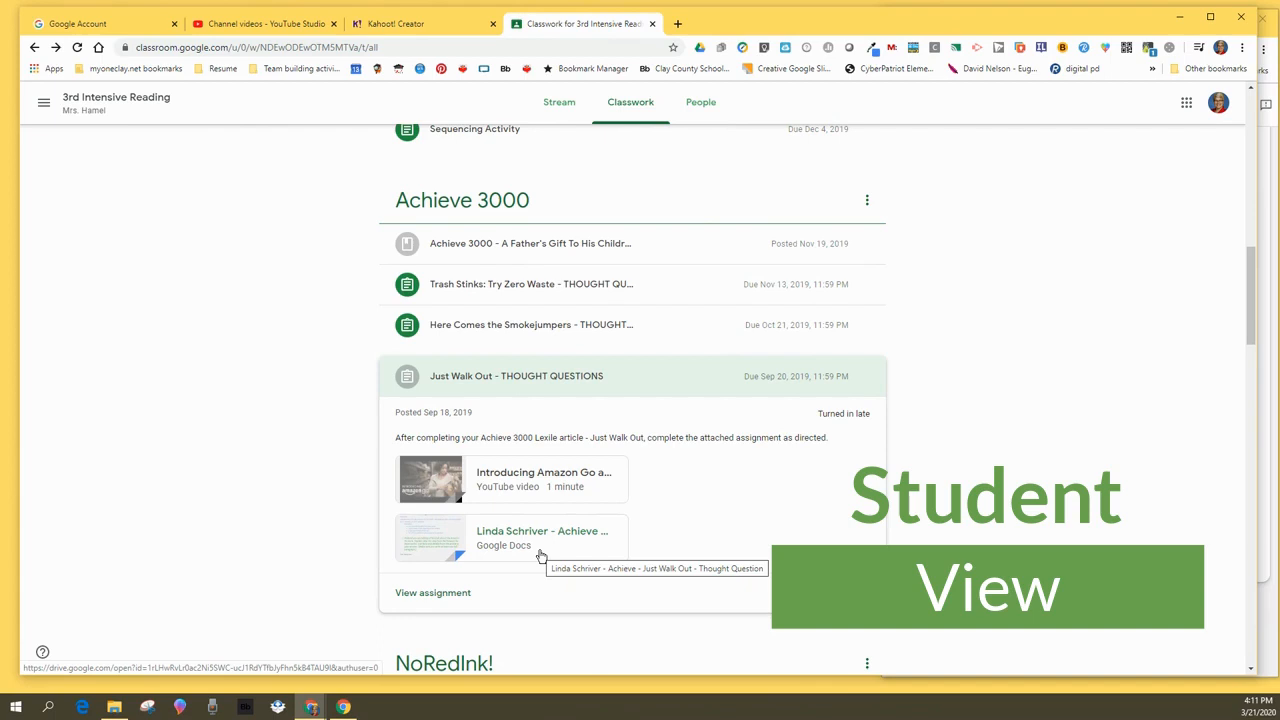
pyautogui.click(510, 484)
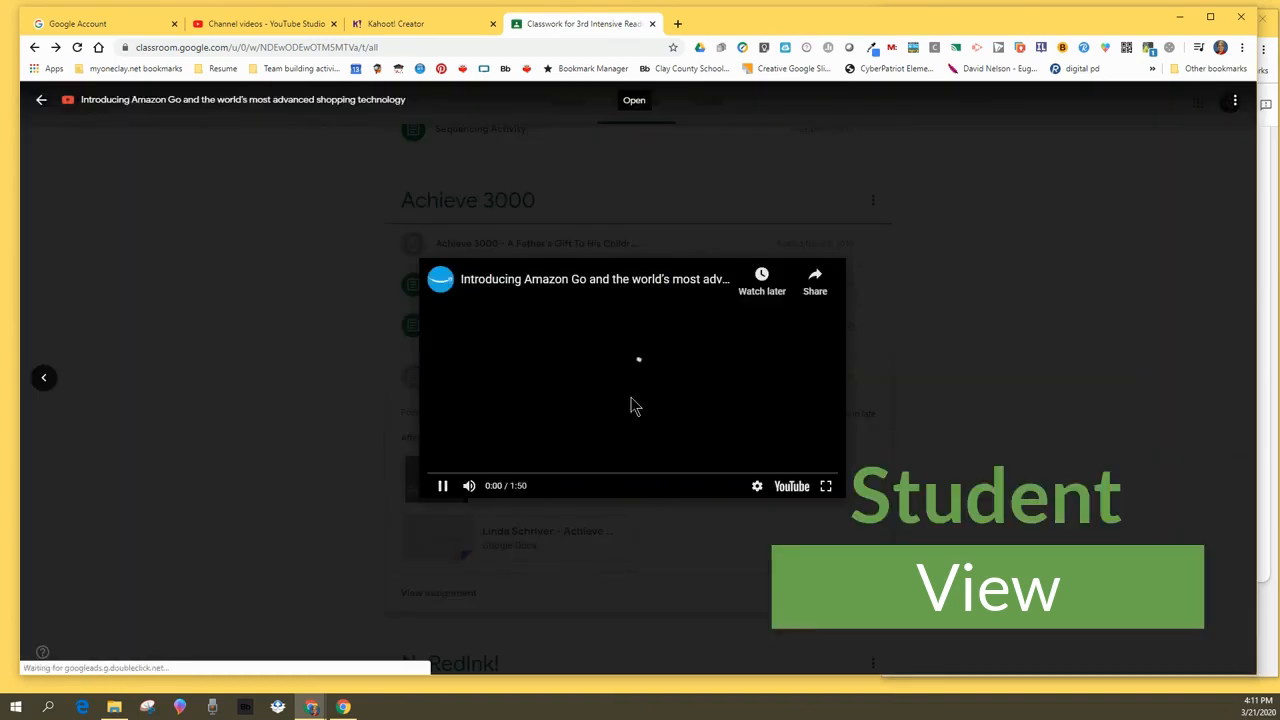
pyautogui.click(40, 101)
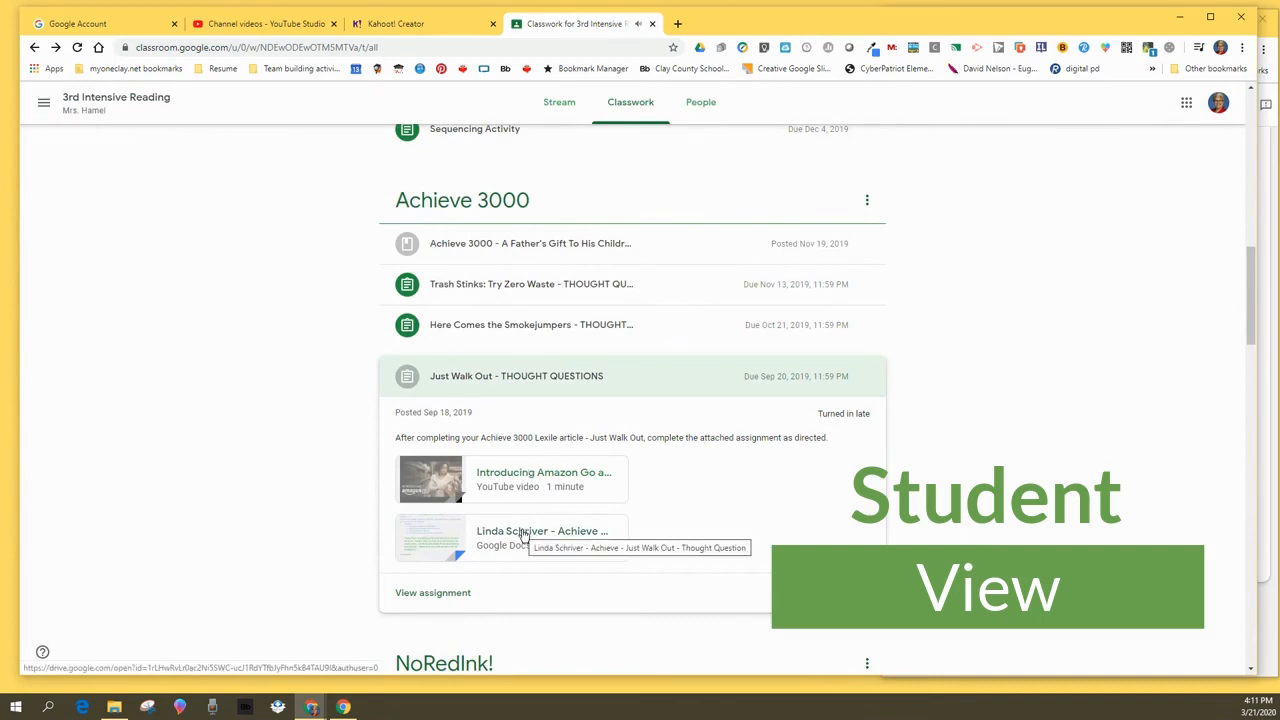
# Step: View the full "Just Walk Out - THOUGHT QUESTIONS" assignment and open the student's own Google Docs copy at the first answer area
pyautogui.click(450, 595)
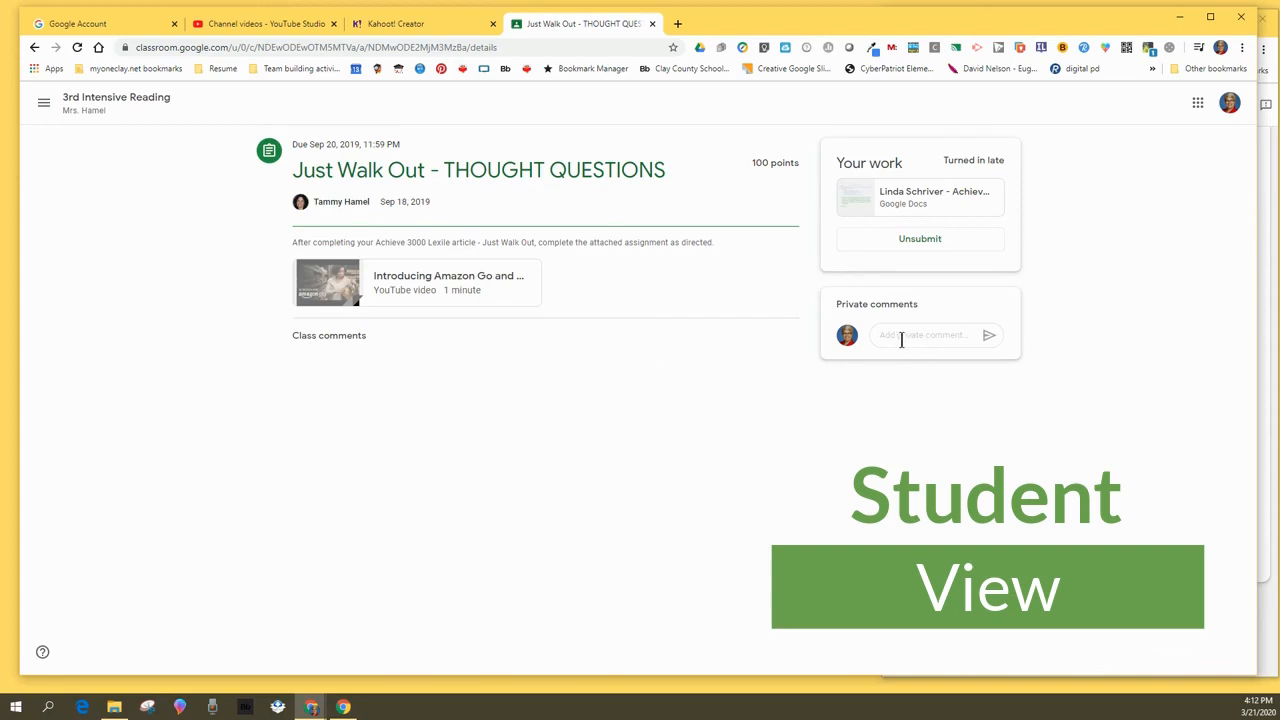
pyautogui.click(903, 200)
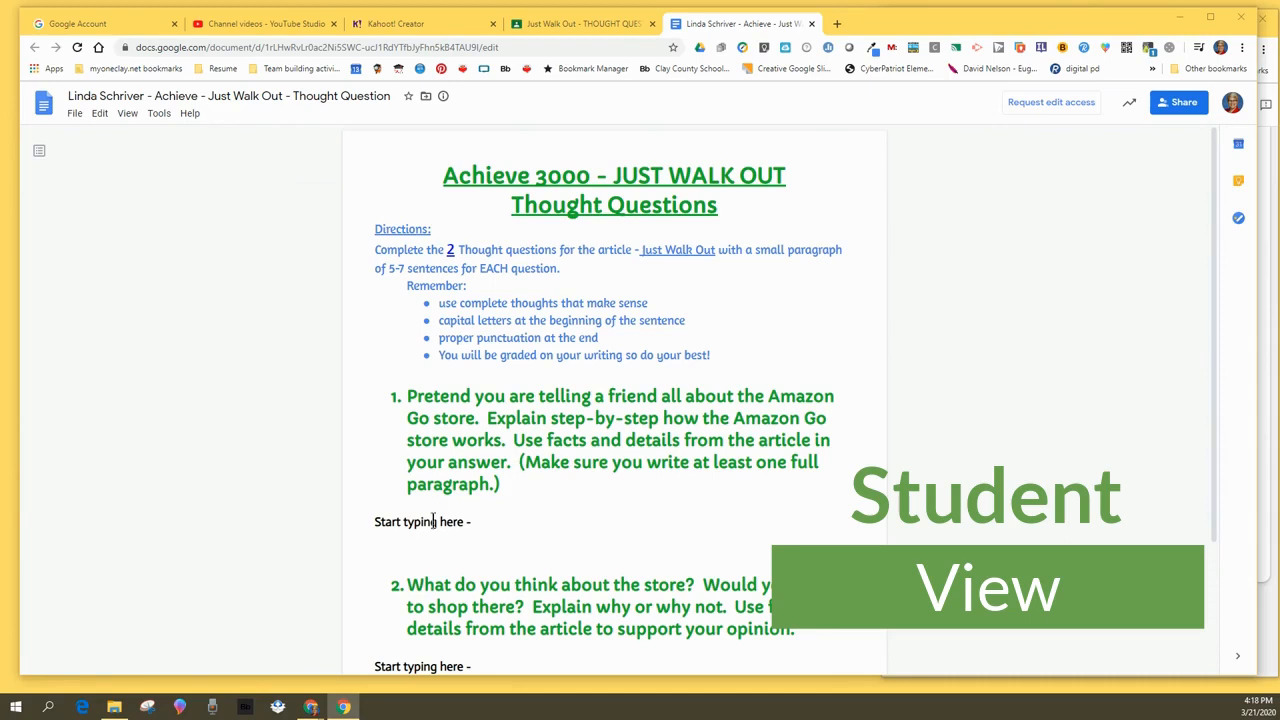
pyautogui.click(486, 522)
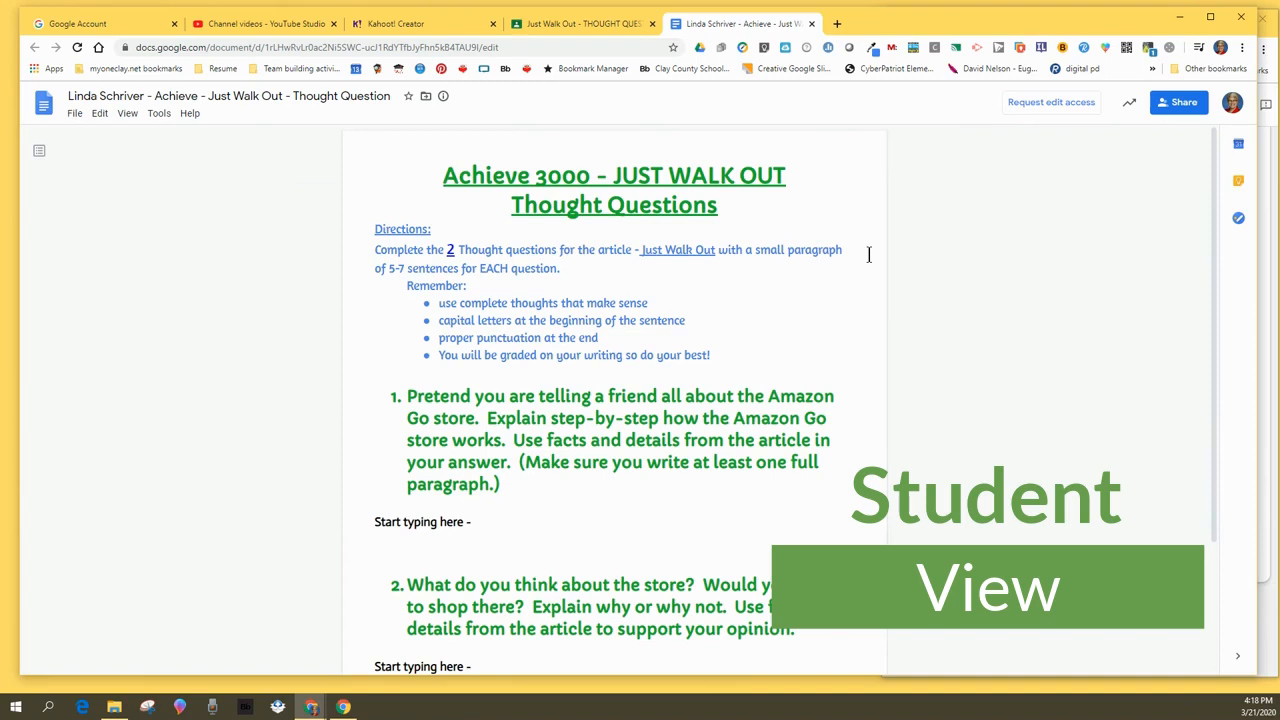
# Step: Look at the document's edit access request without sending it, and return to the assignment page in Classroom
pyautogui.click(1056, 104)
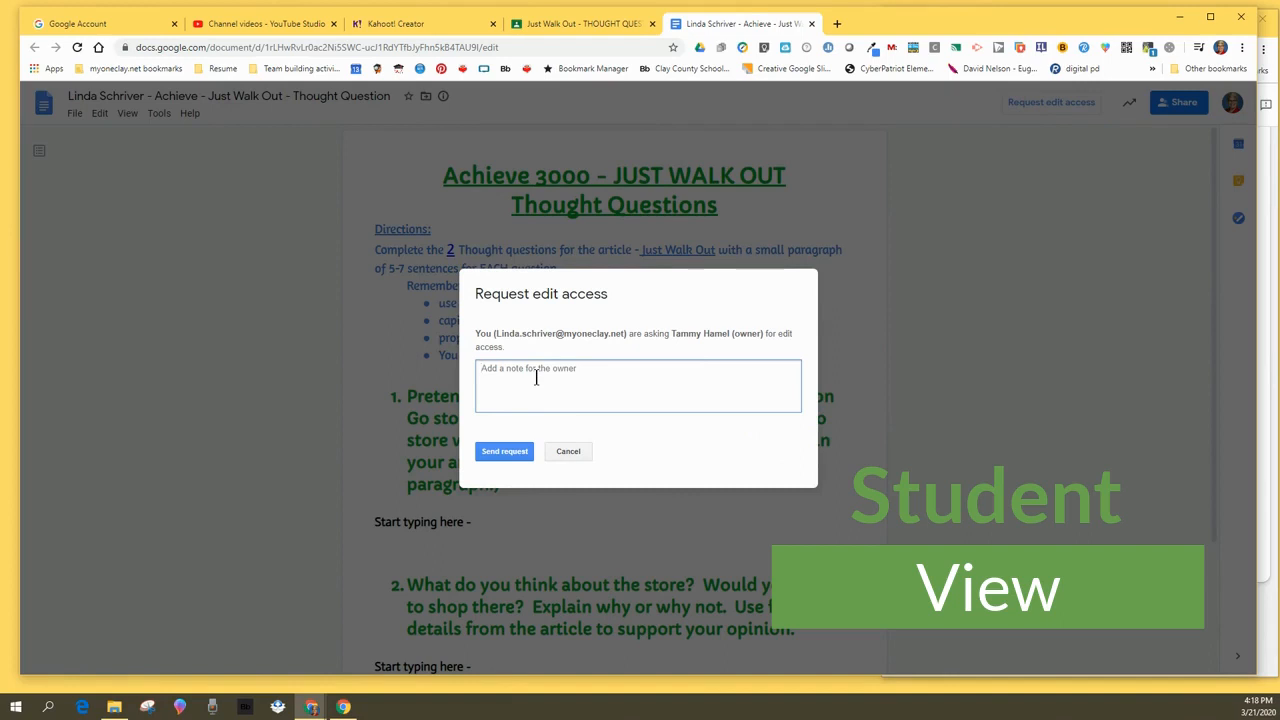
pyautogui.click(567, 455)
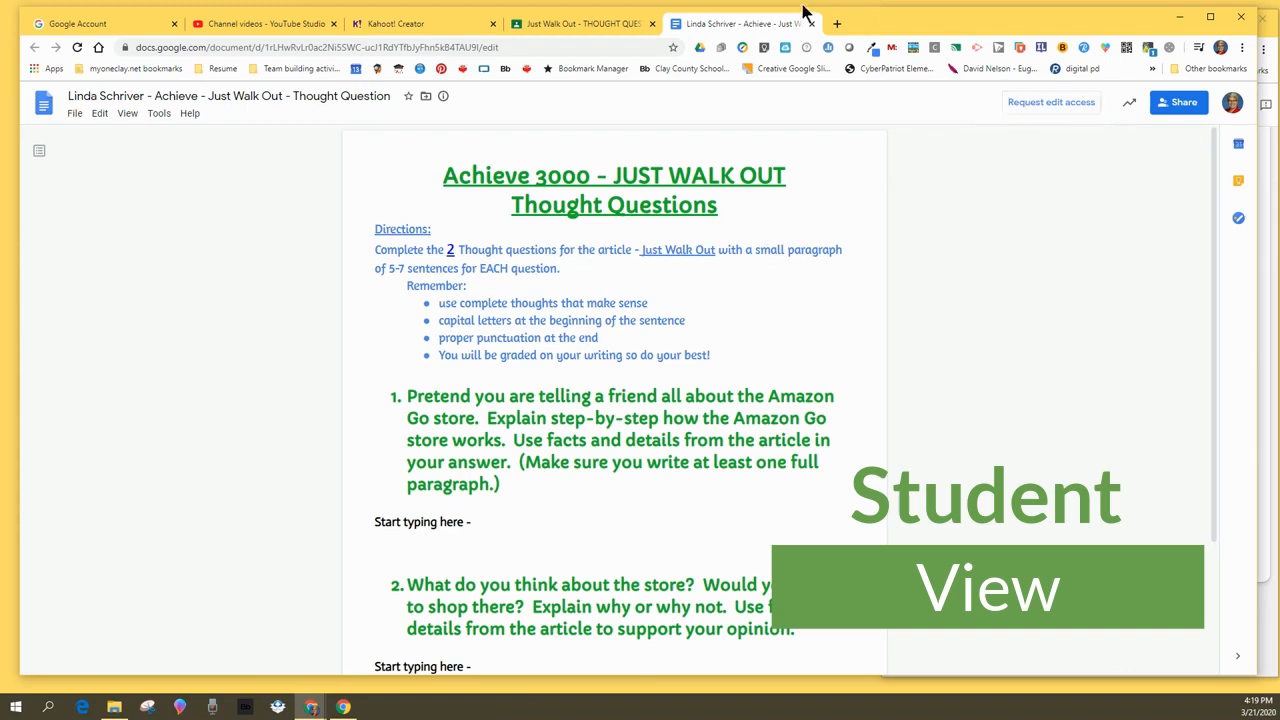
pyautogui.click(590, 22)
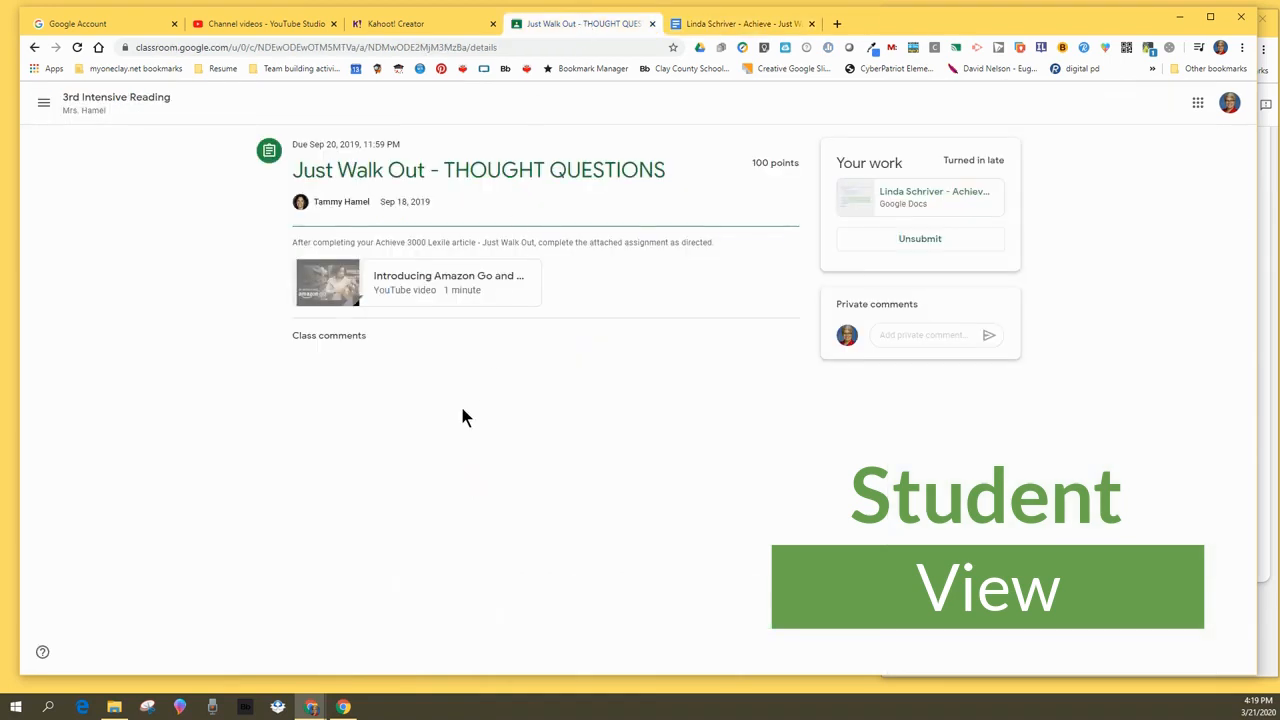